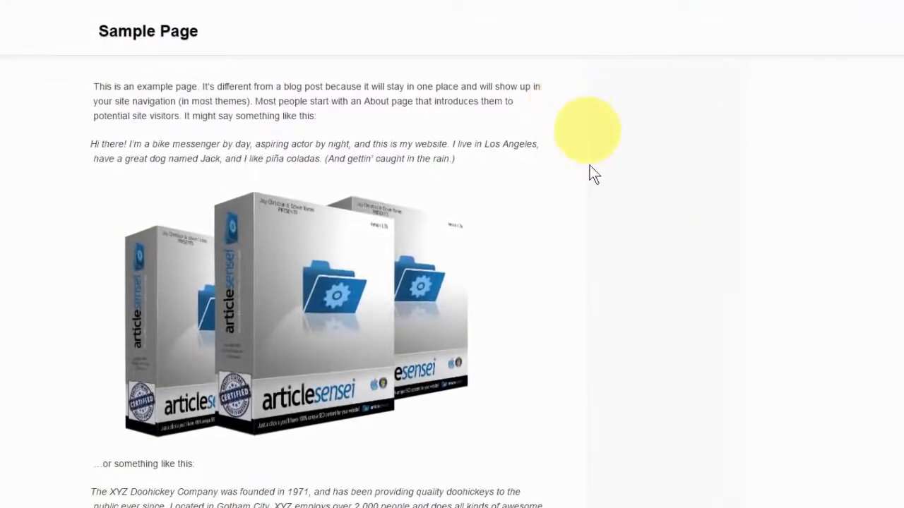
Examine the sample page's product images and the offer overlay shown on the image under "Fitness Myth 1: No Pain, No Gain"
mouse_move(415, 242)
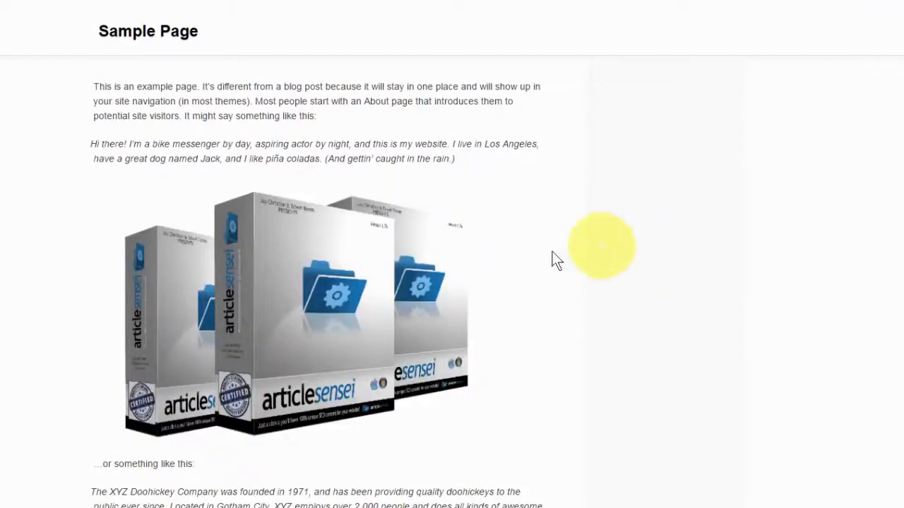
mouse_move(456, 268)
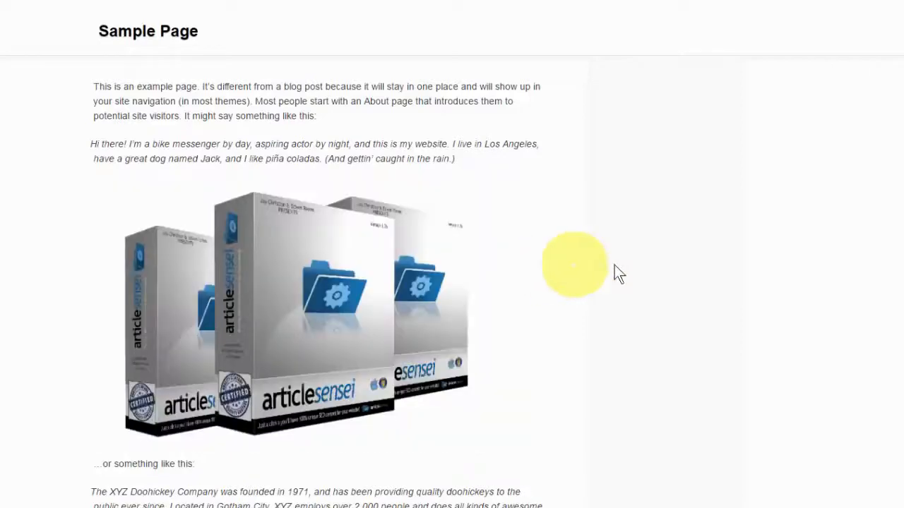
scroll(641, 272, "down", 2)
scroll(643, 272, "down", 4)
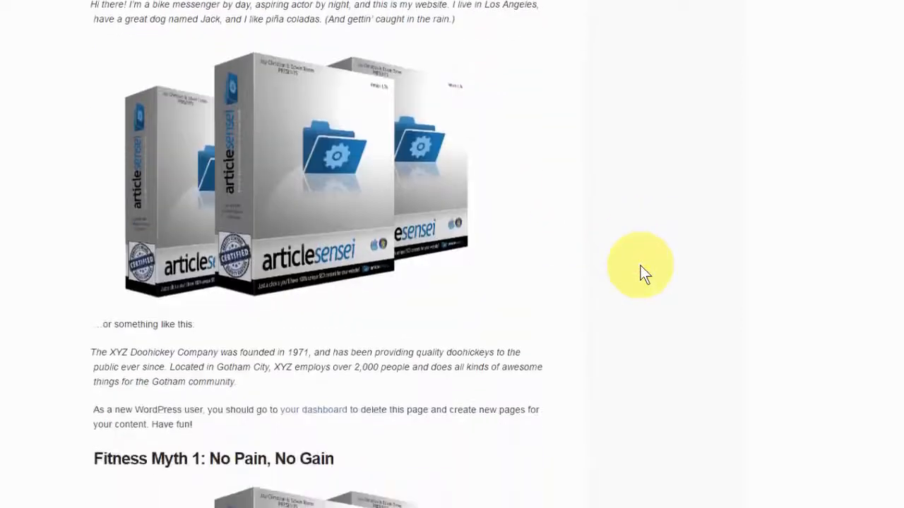
scroll(643, 272, "down", 2)
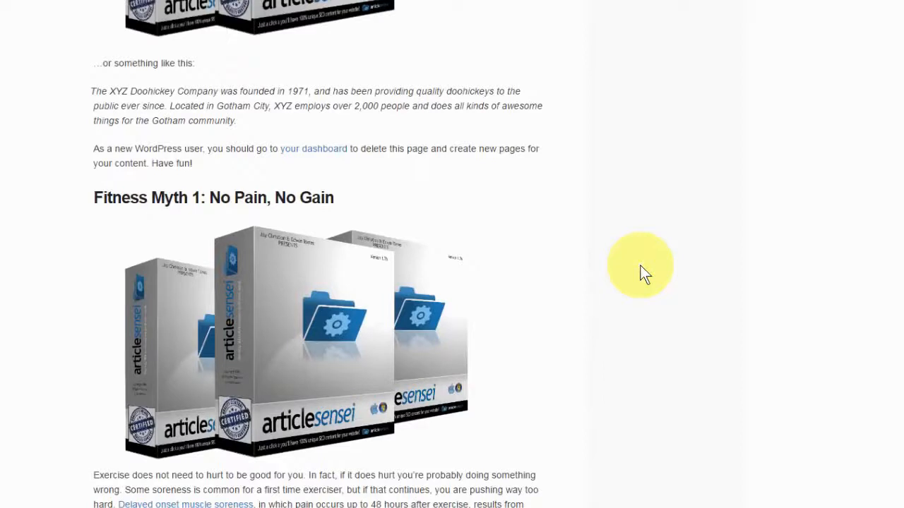
mouse_move(522, 281)
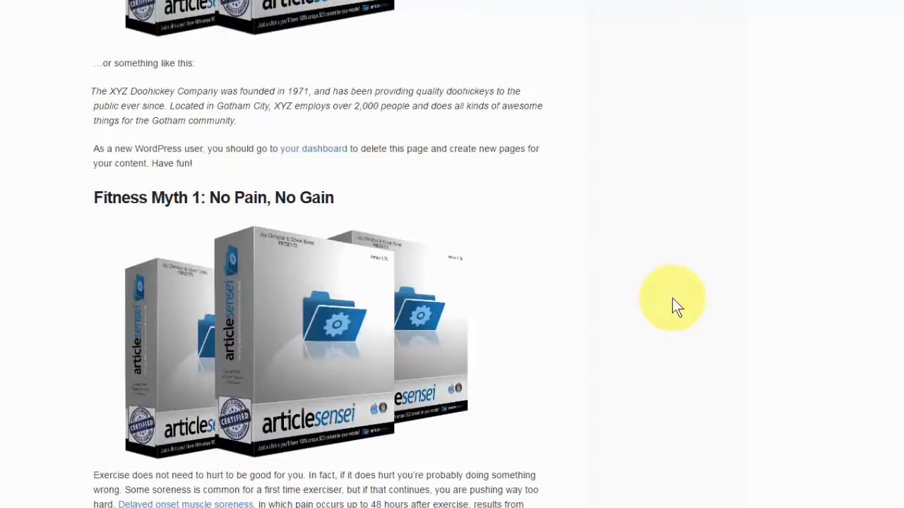
scroll(672, 298, "up", 4)
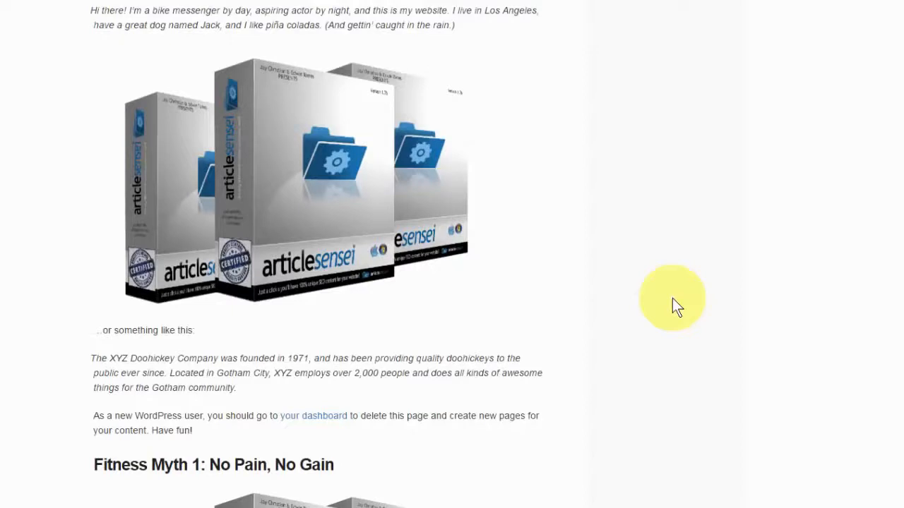
mouse_move(465, 235)
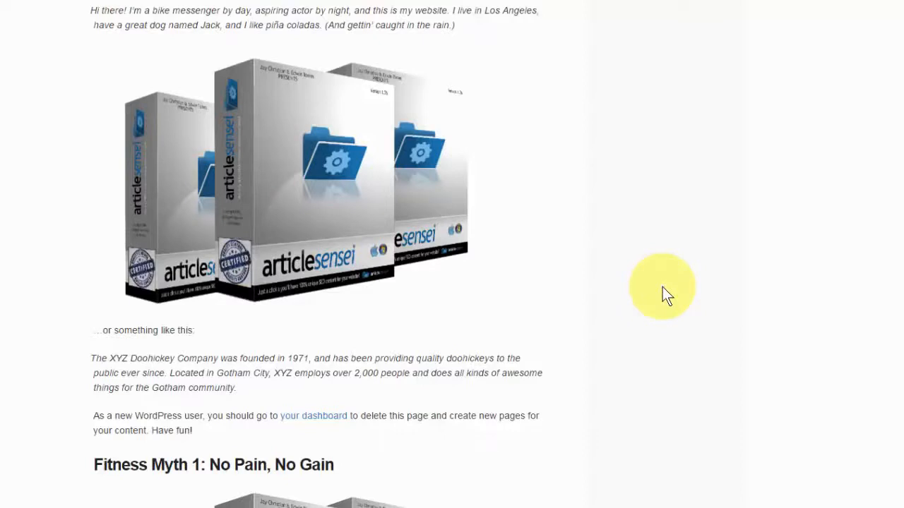
scroll(662, 287, "down", 1)
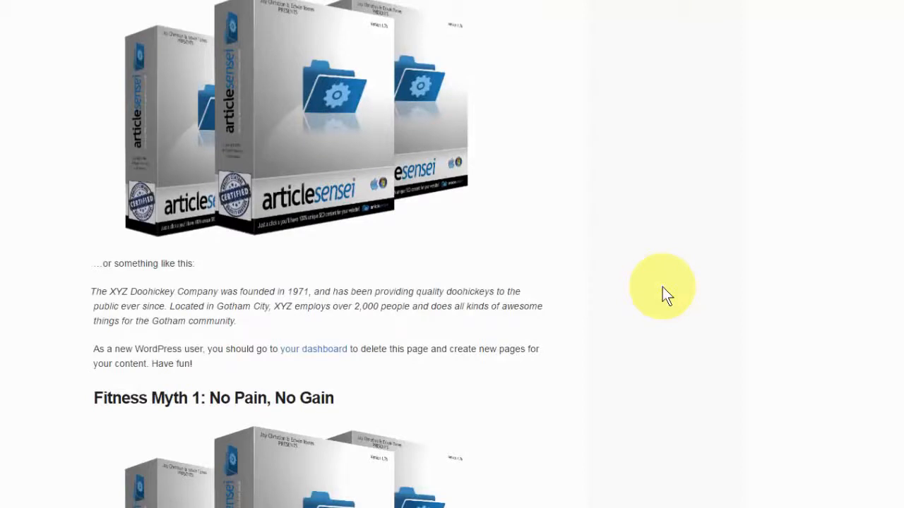
scroll(663, 287, "up", 1)
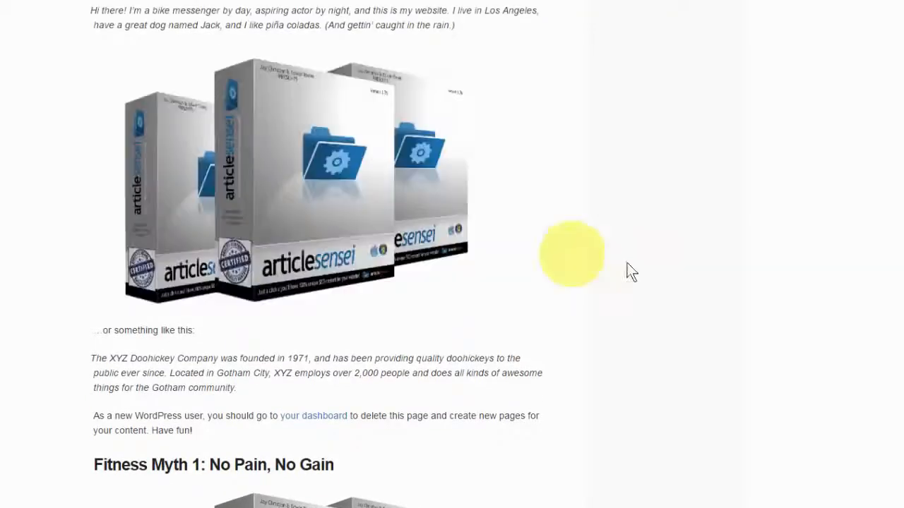
scroll(647, 266, "down", 3)
scroll(647, 266, "down", 3)
mouse_move(372, 247)
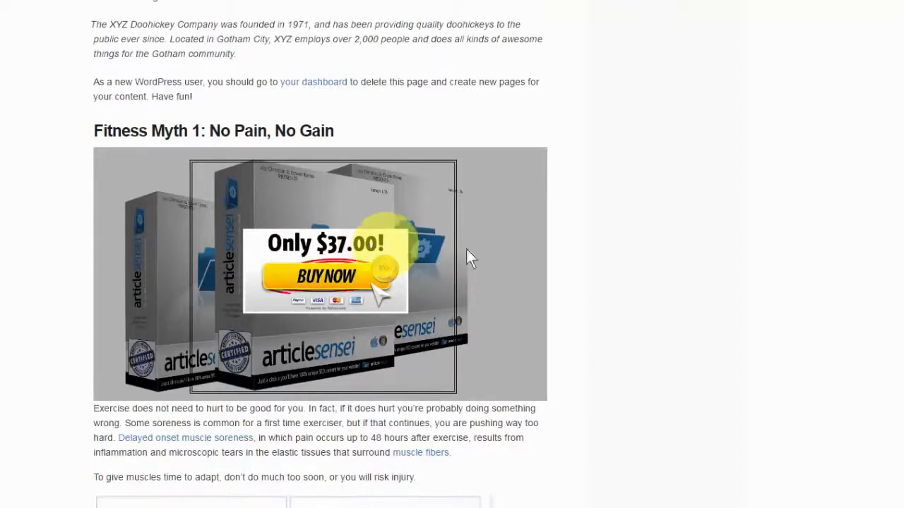
scroll(523, 257, "down", 3)
scroll(523, 258, "up", 2)
scroll(522, 254, "up", 1)
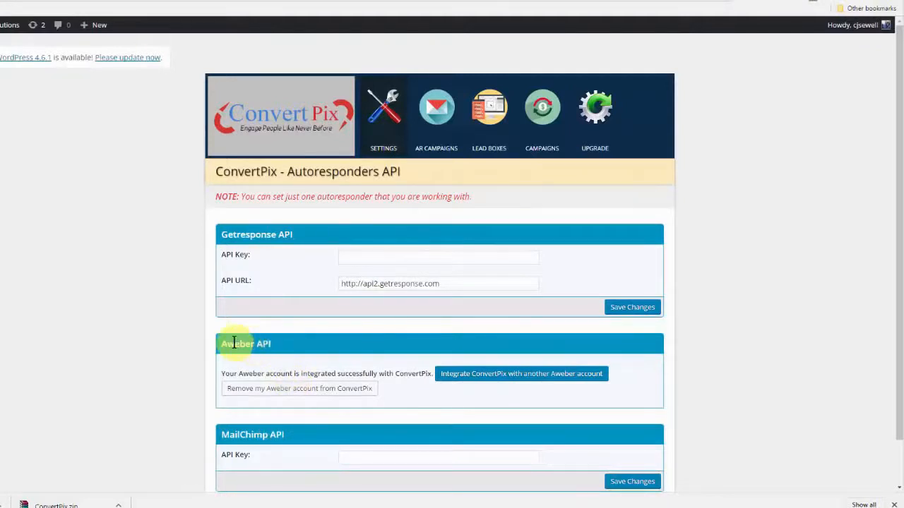
Create a new lead box named "optin boc" from the ready-made "Free E-Book Download" template and continue to the builder
left_click(479, 148)
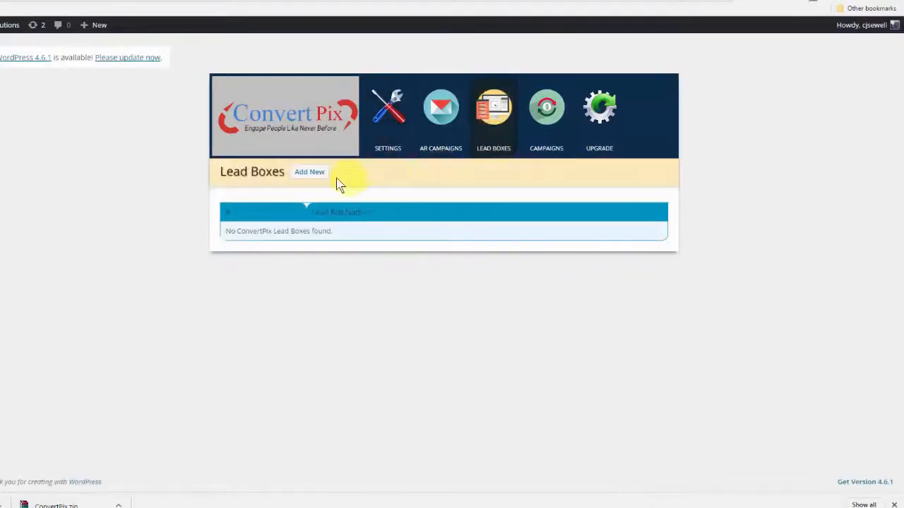
left_click(313, 174)
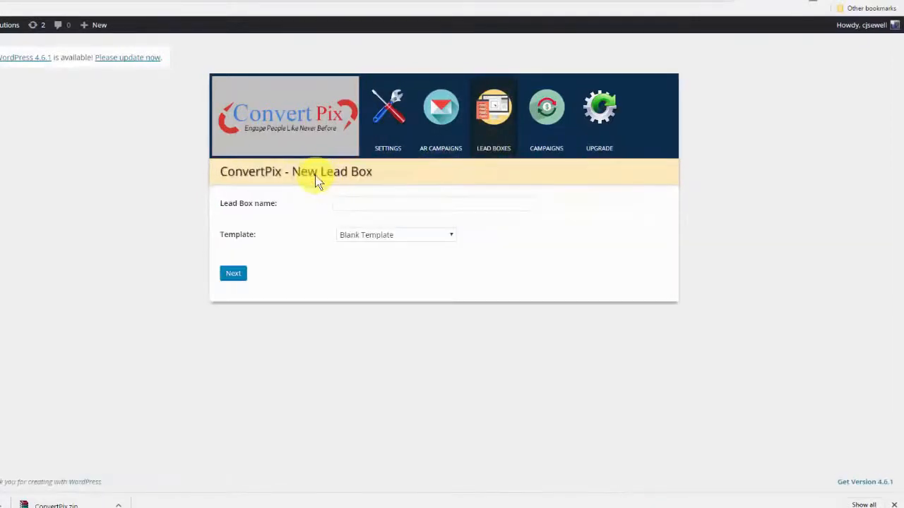
left_click(353, 202)
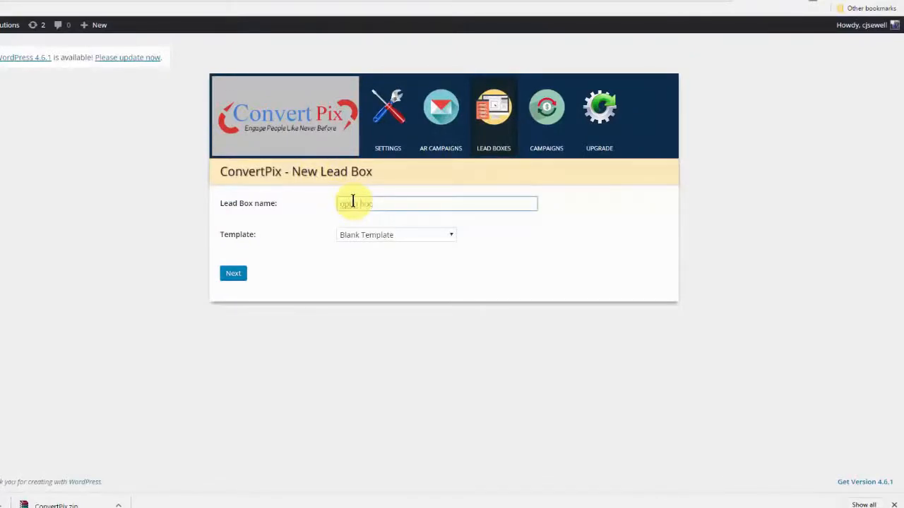
left_click(398, 234)
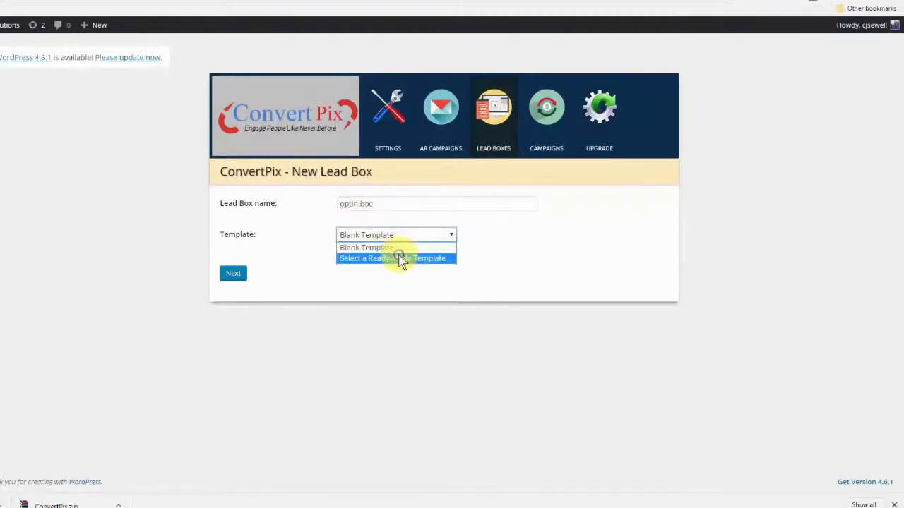
left_click(400, 258)
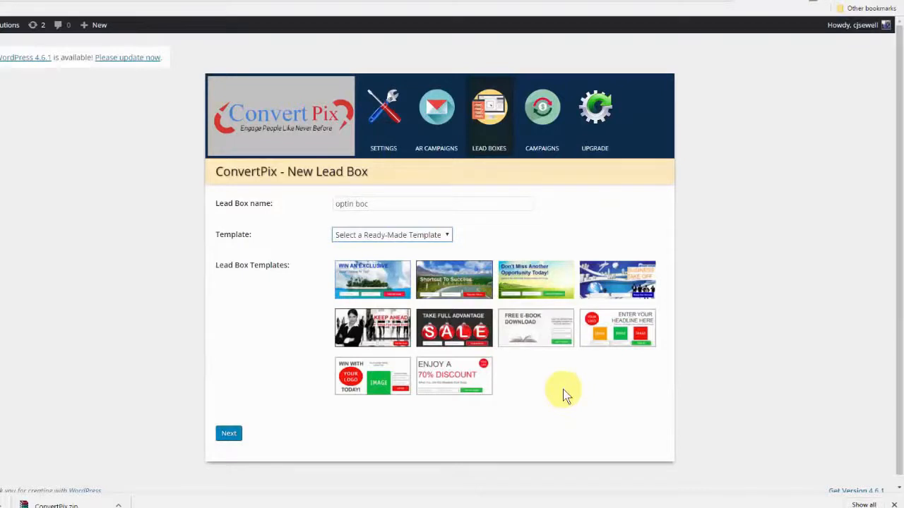
left_click(544, 339)
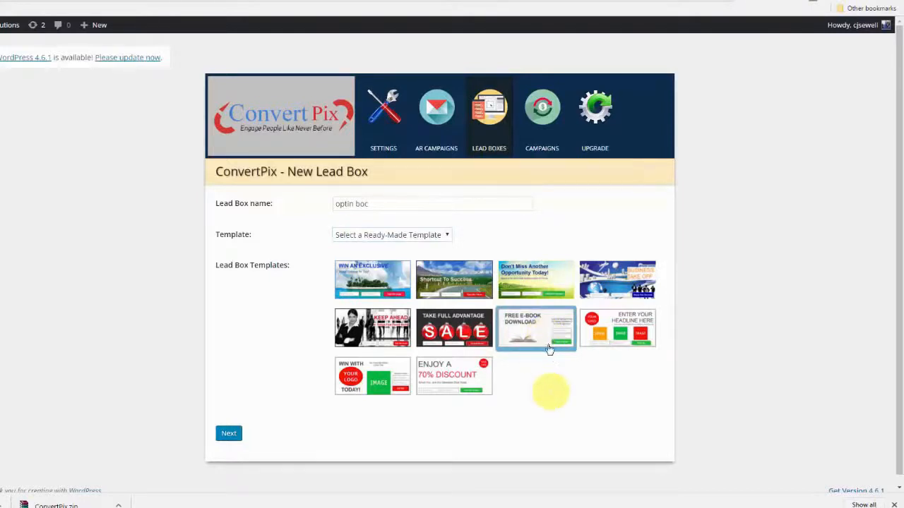
left_click(237, 439)
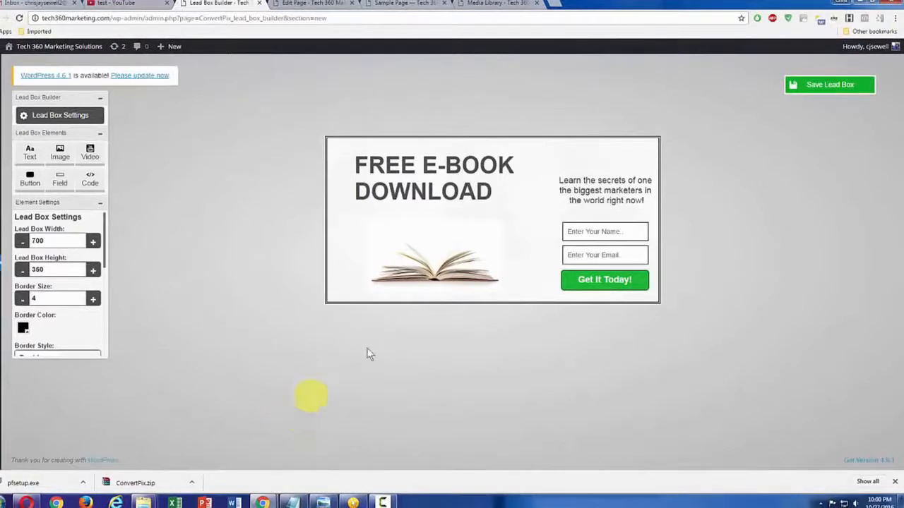
Append "Get Yours Now" to the end of the "FREE E-BOOK DOWNLOAD" headline
left_click(417, 160)
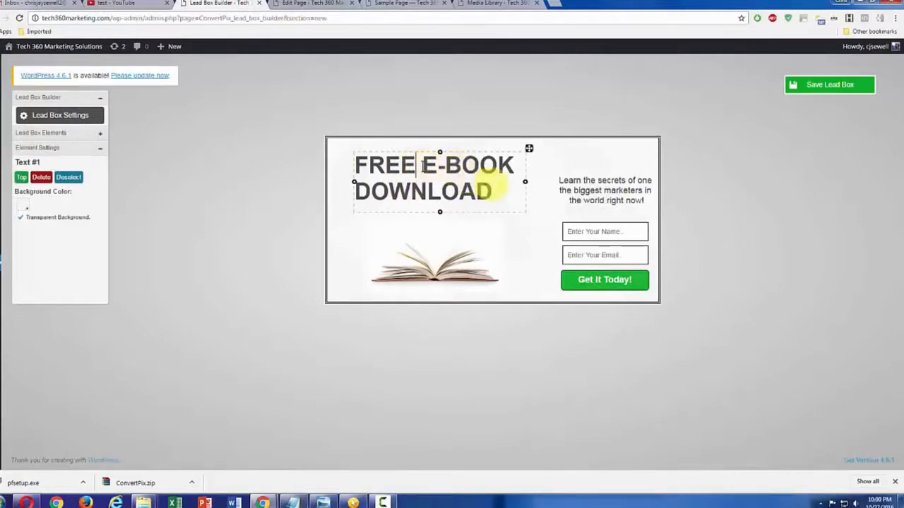
left_click(494, 188)
type("G")
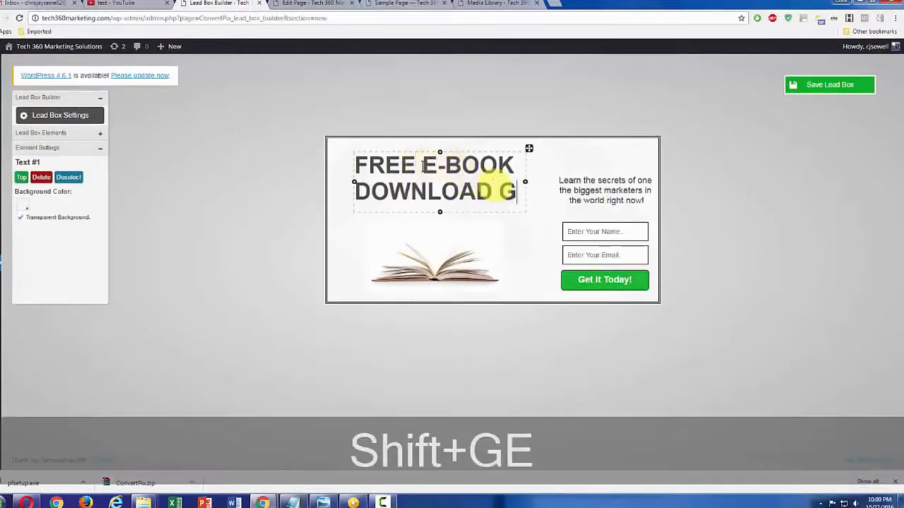
type("et Yourd")
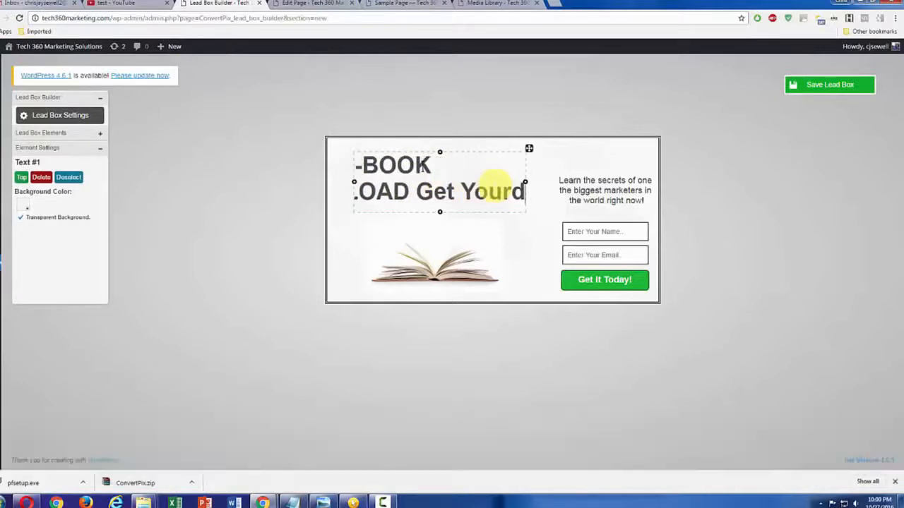
key("BackSpace")
type("s")
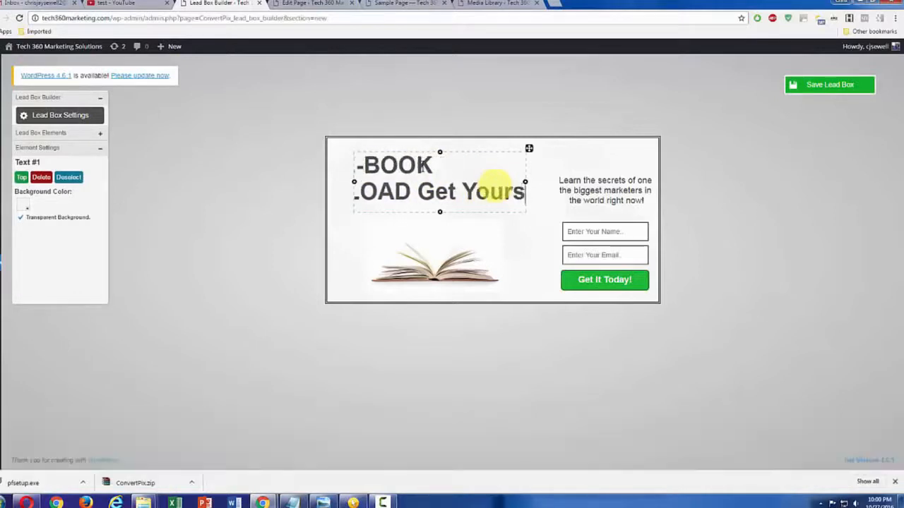
type(" Now")
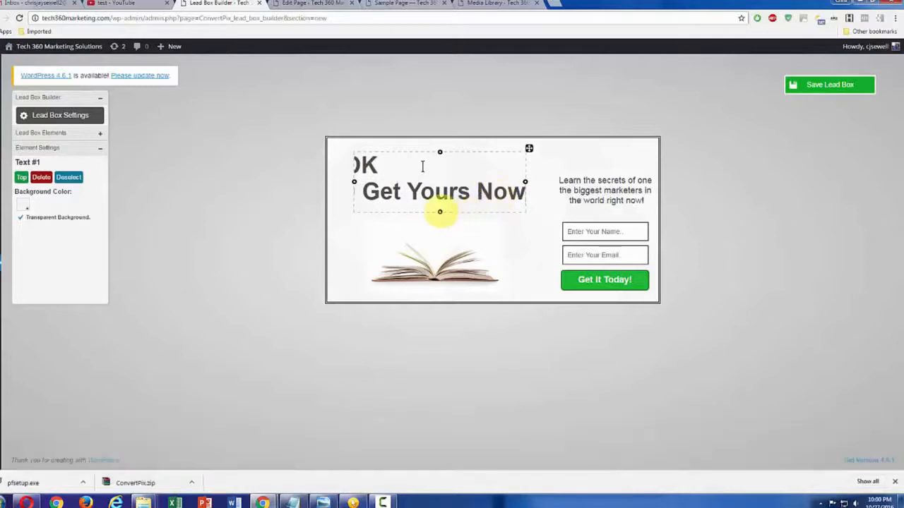
Wrap the headline onto three lines and enlarge its text box in height and width to fit all the words
left_click_drag(439, 212, 439, 233)
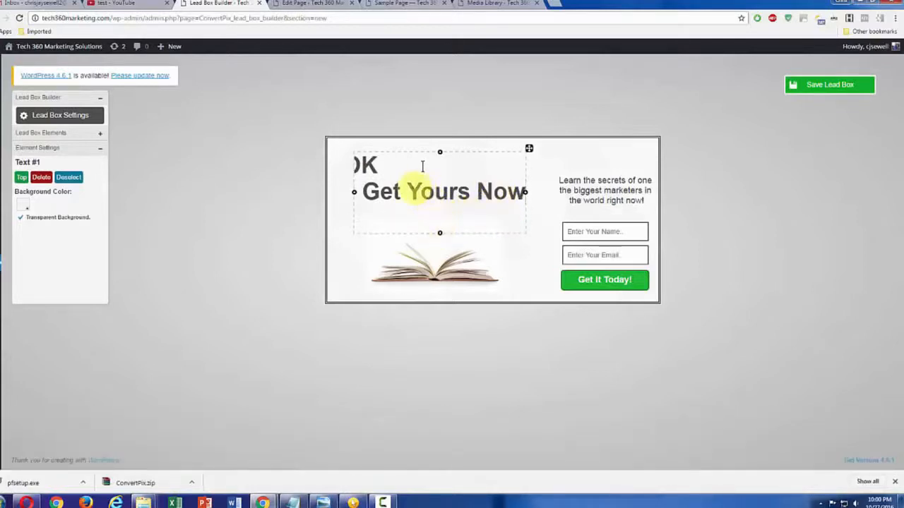
left_click(407, 191)
key("Return")
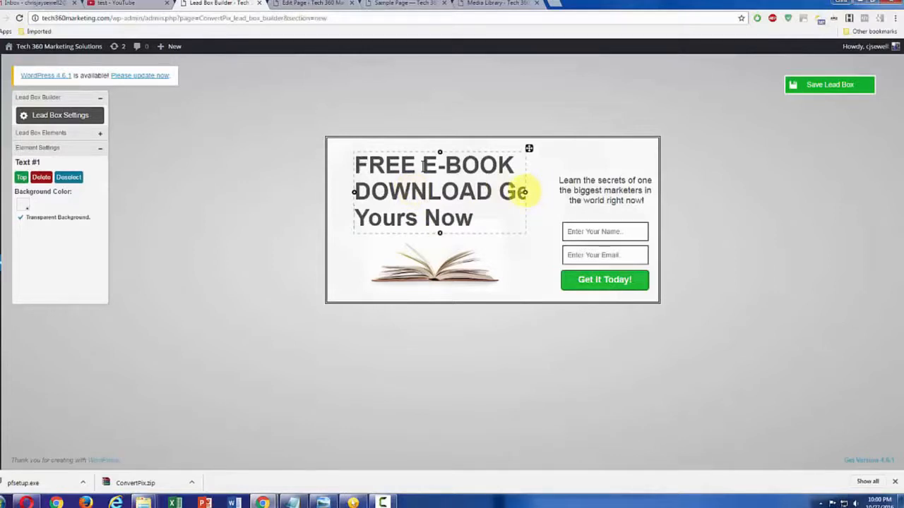
left_click_drag(527, 192, 548, 192)
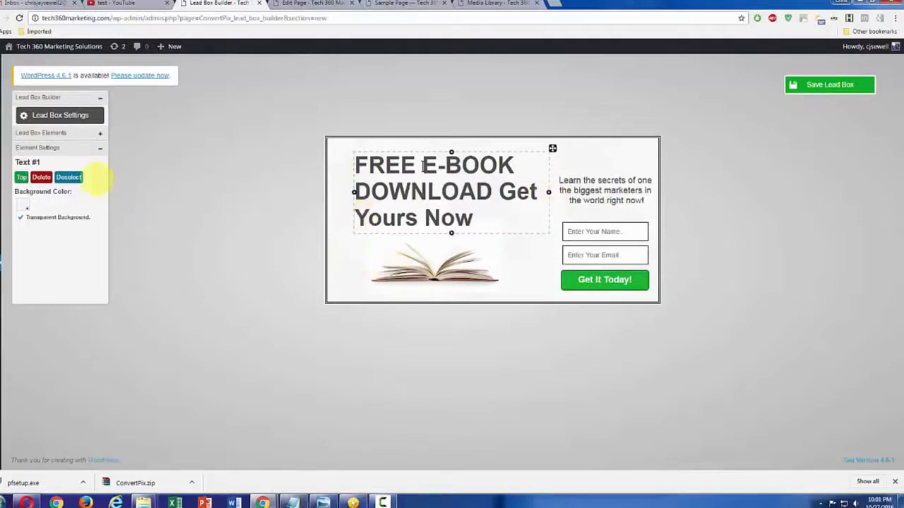
Set the lead box width to 500 in the lead box settings
left_click(60, 133)
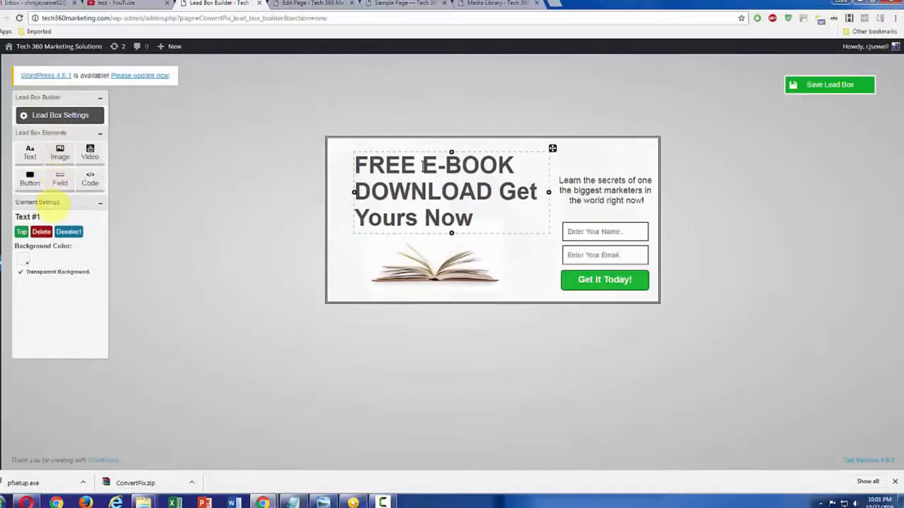
left_click(55, 203)
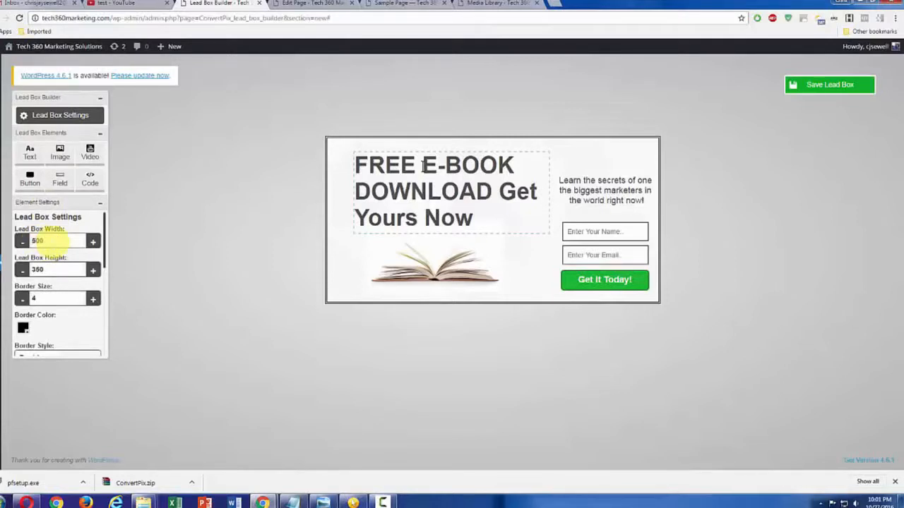
left_click(68, 326)
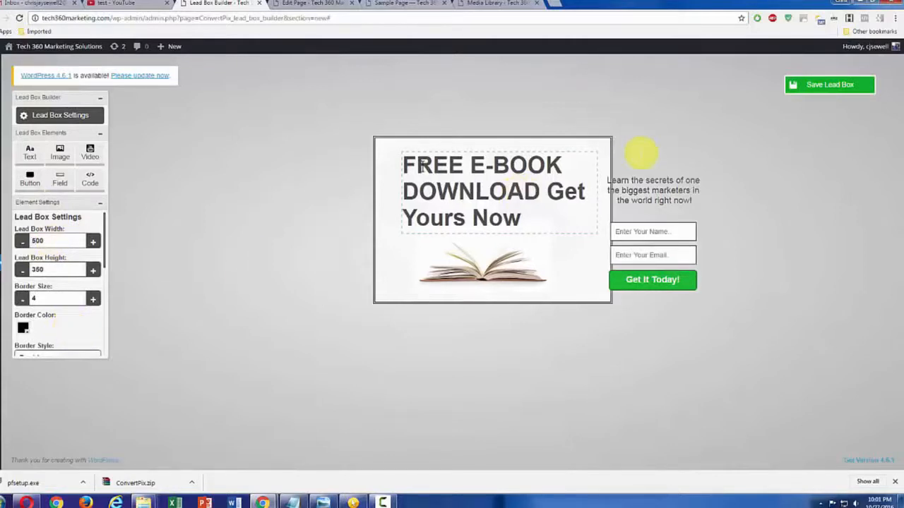
Move the "Learn the secrets" text inside the lead box below the headline, and shift the headline slightly up
left_click(657, 180)
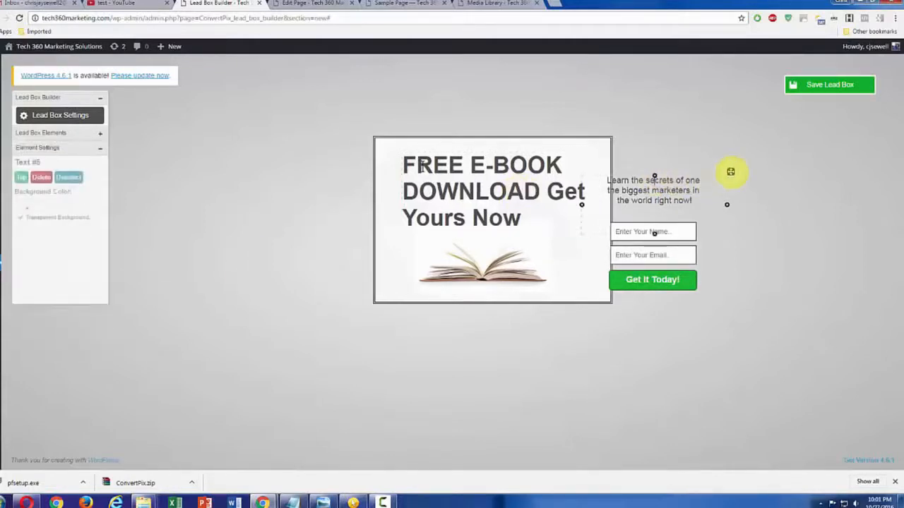
left_click_drag(728, 173, 528, 223)
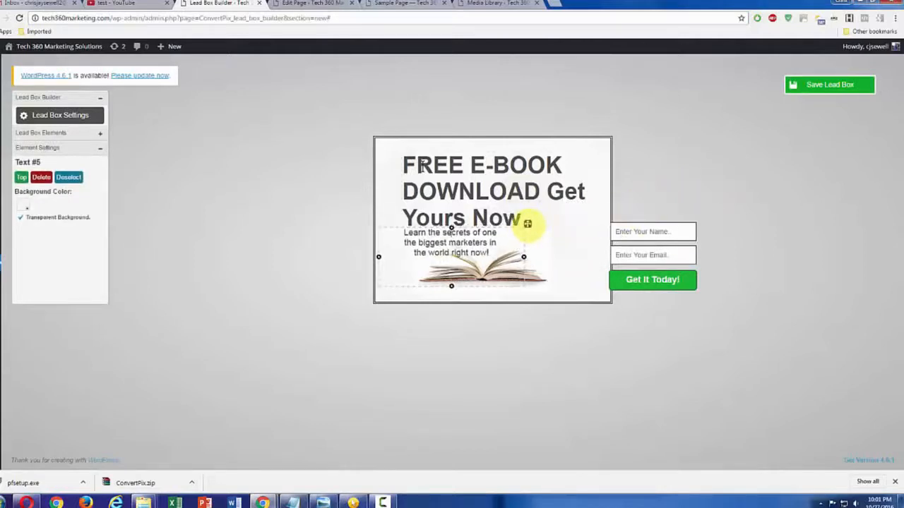
left_click(526, 164)
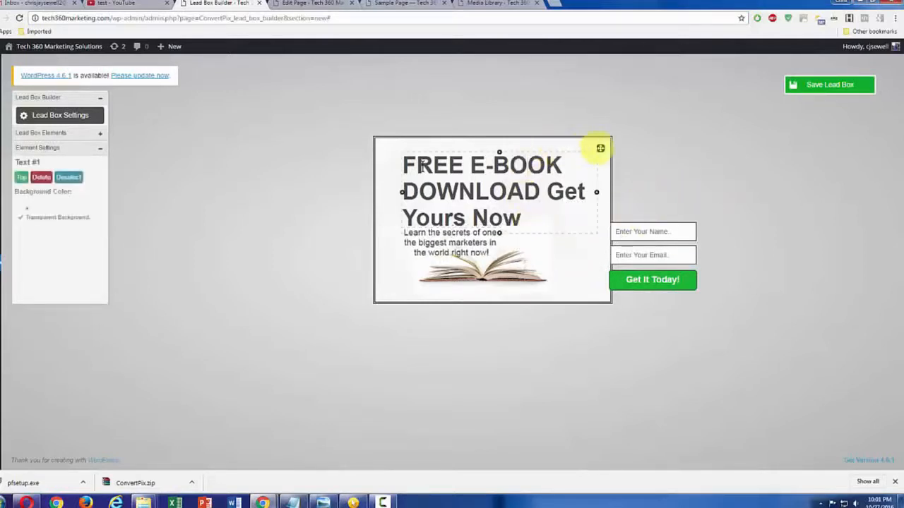
left_click_drag(600, 148, 599, 142)
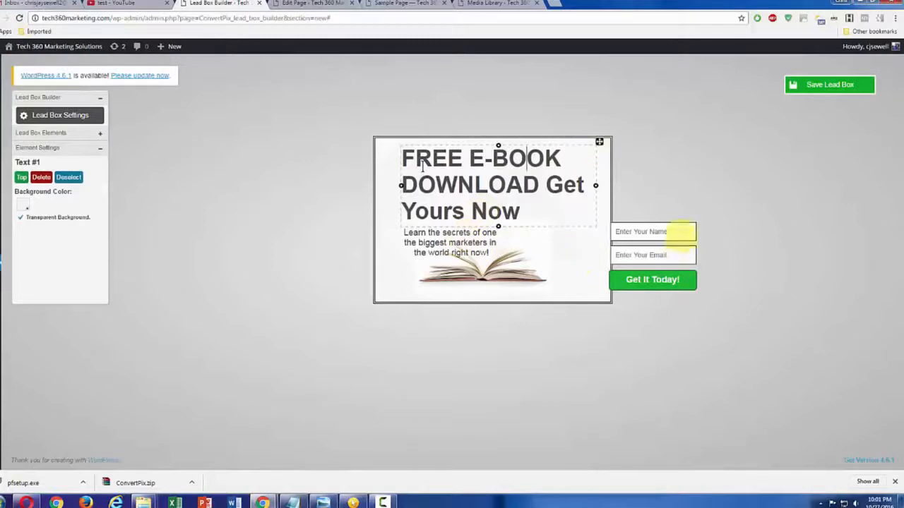
Stack the name field, email field and "Get It Today!" button inside the lead box below the headline, and save the lead box
left_click(683, 230)
left_click_drag(699, 218, 597, 217)
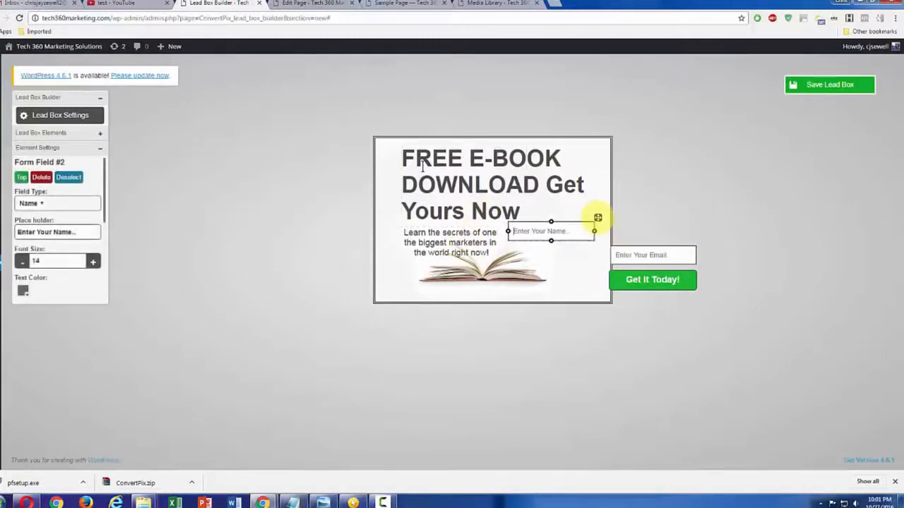
left_click(674, 247)
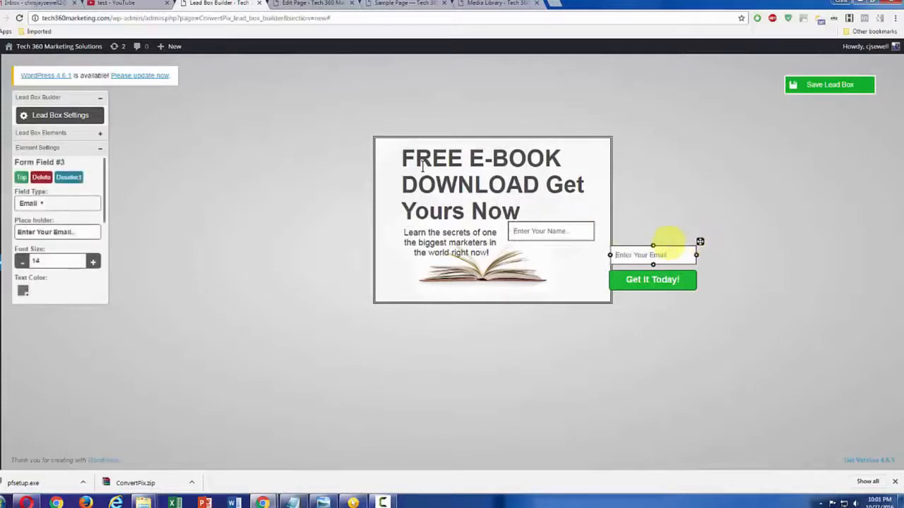
left_click_drag(700, 241, 597, 240)
left_click(658, 275)
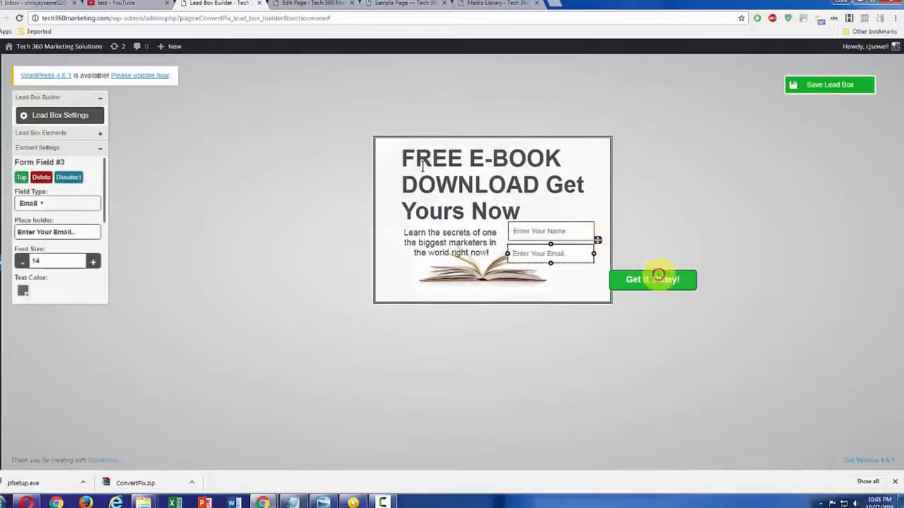
left_click_drag(700, 264, 598, 264)
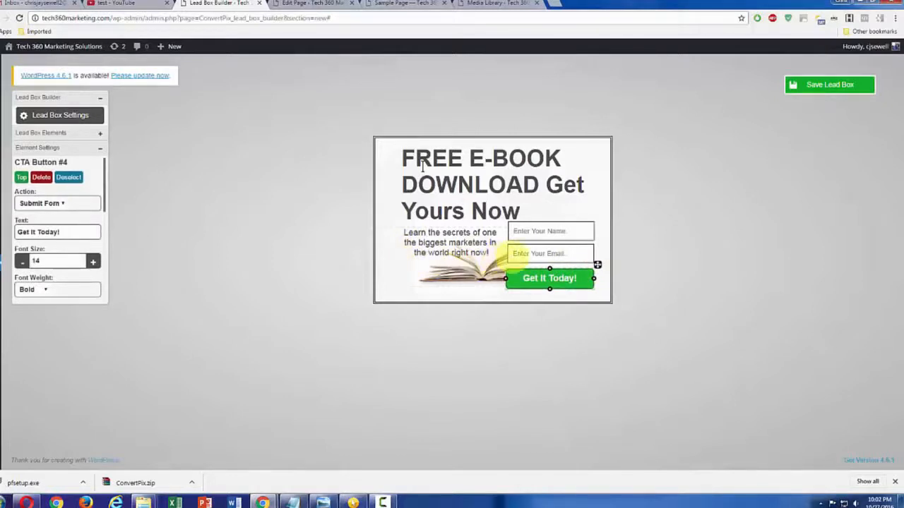
left_click(827, 85)
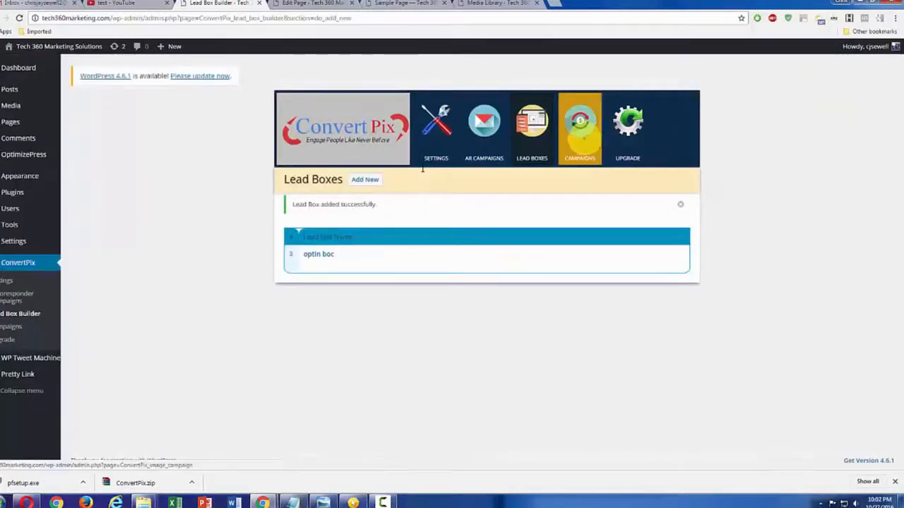
Create a new ConvertPix image campaign and name it "Campaign for lead box"
left_click(579, 145)
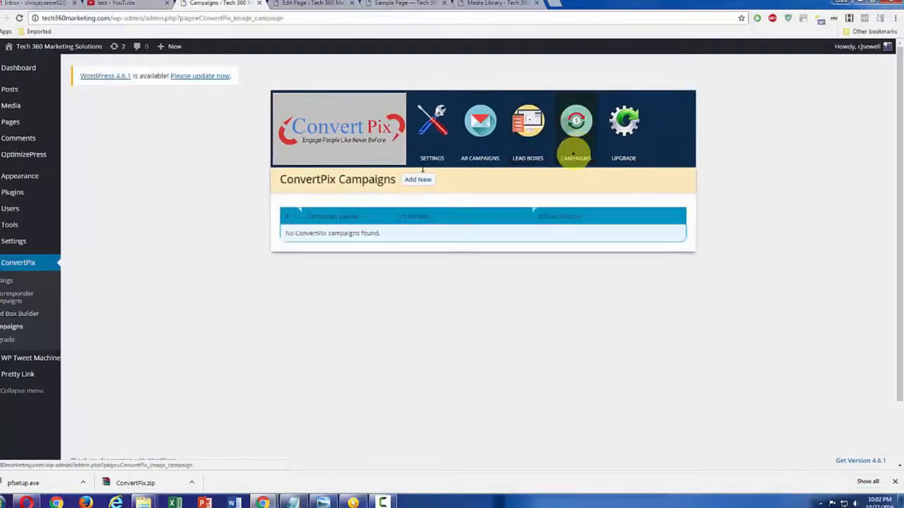
left_click(422, 179)
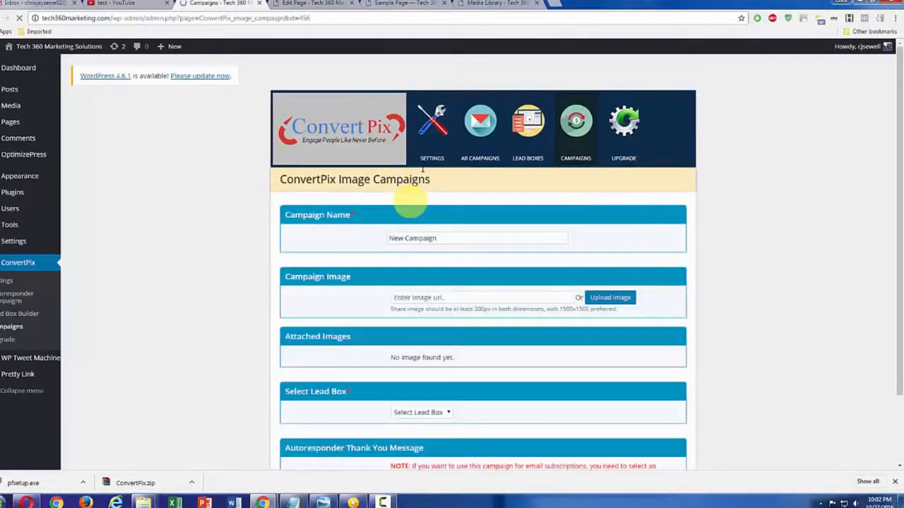
double_click(397, 238)
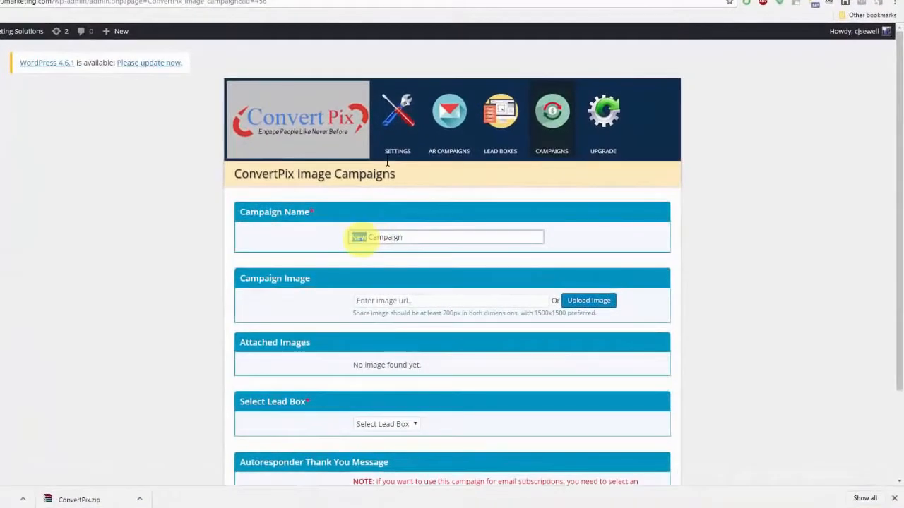
key("Delete")
left_click(401, 238)
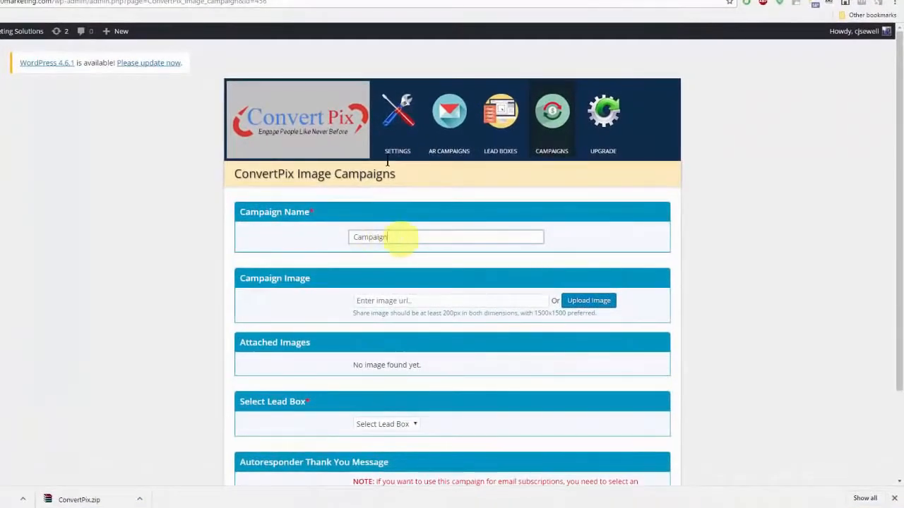
type("for lead")
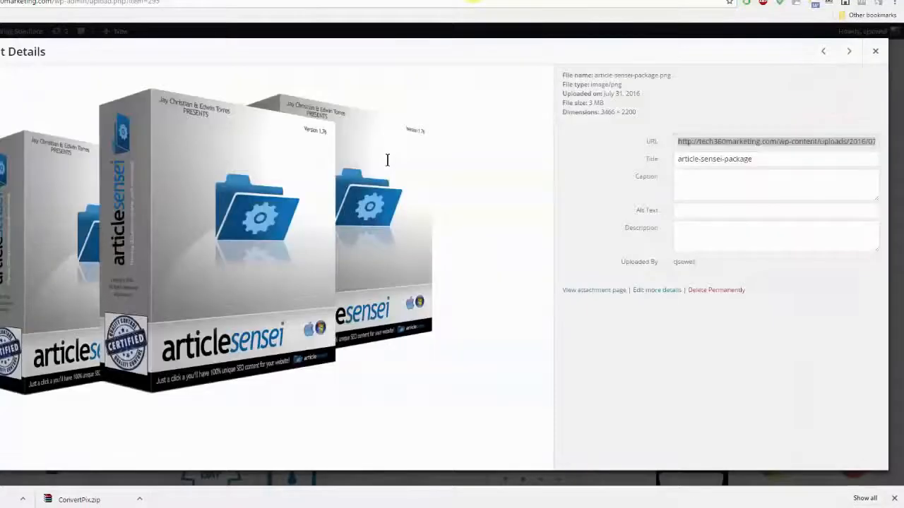
Copy the URL of article-sensei-package.png from the media library and enter it as the campaign image
key("ctrl+c")
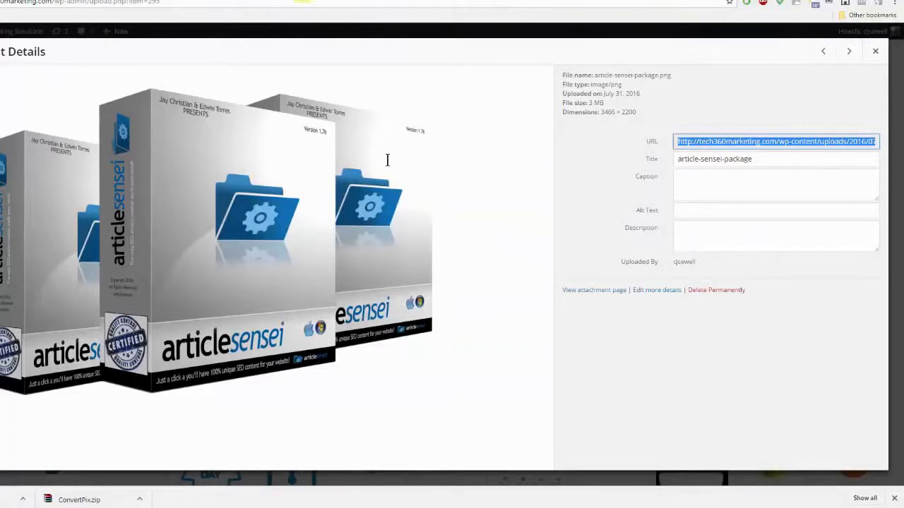
left_click(266, 0)
left_click(183, 1)
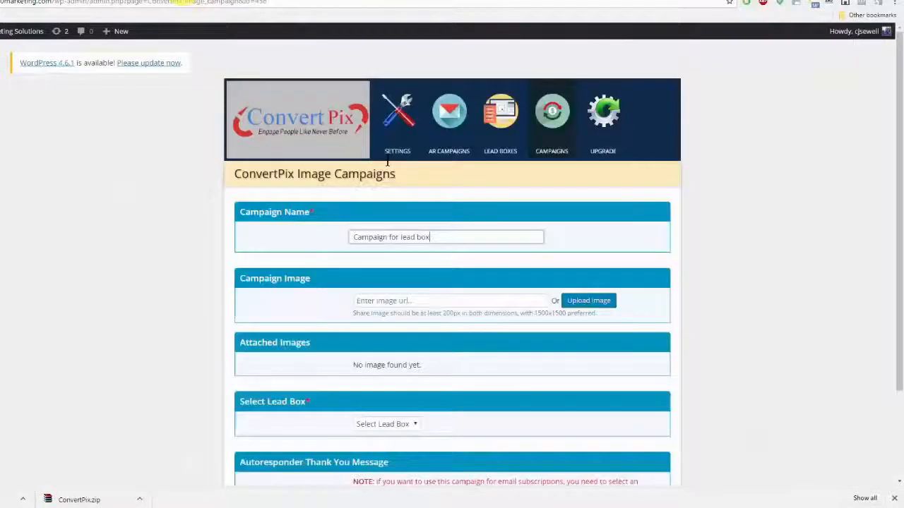
left_click(431, 301)
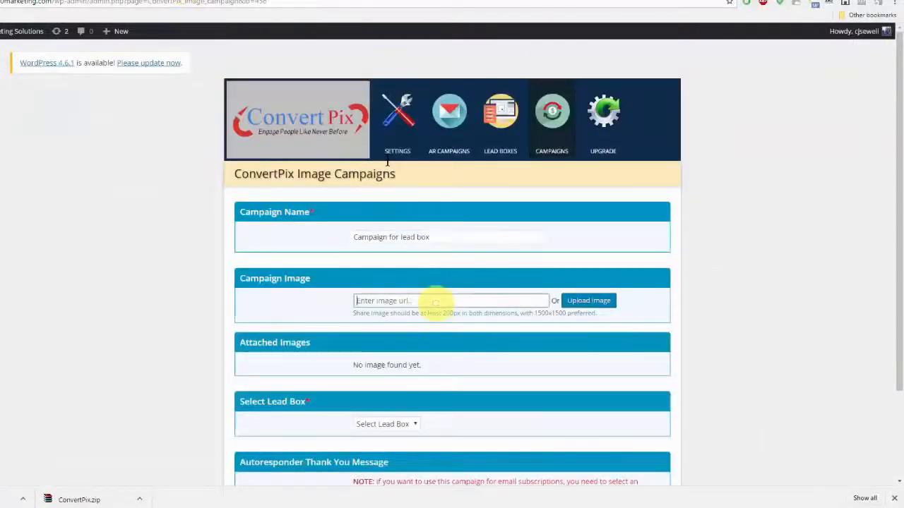
key("ctrl+v")
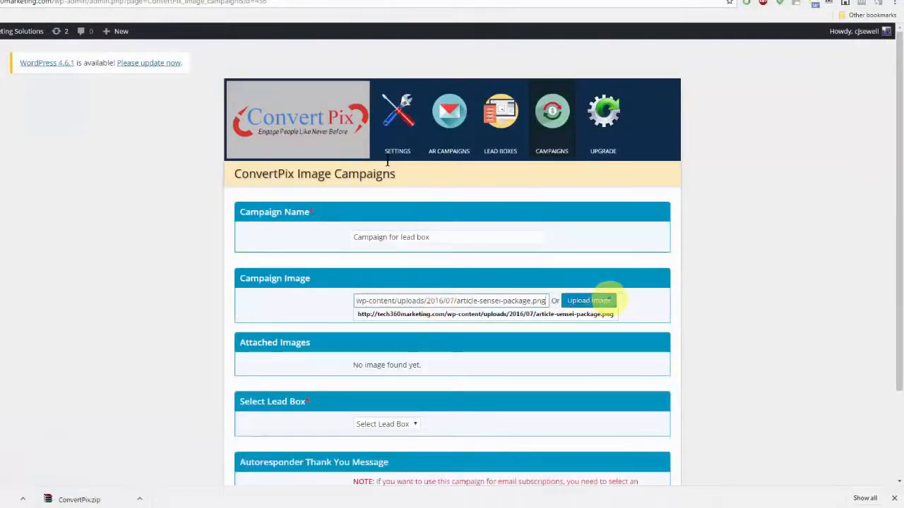
left_click(597, 300)
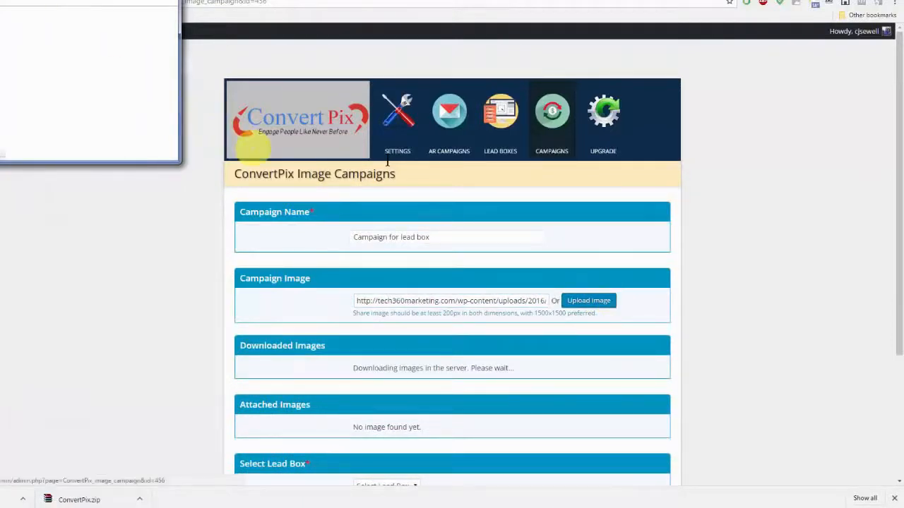
left_click_drag(100, 2, 342, 136)
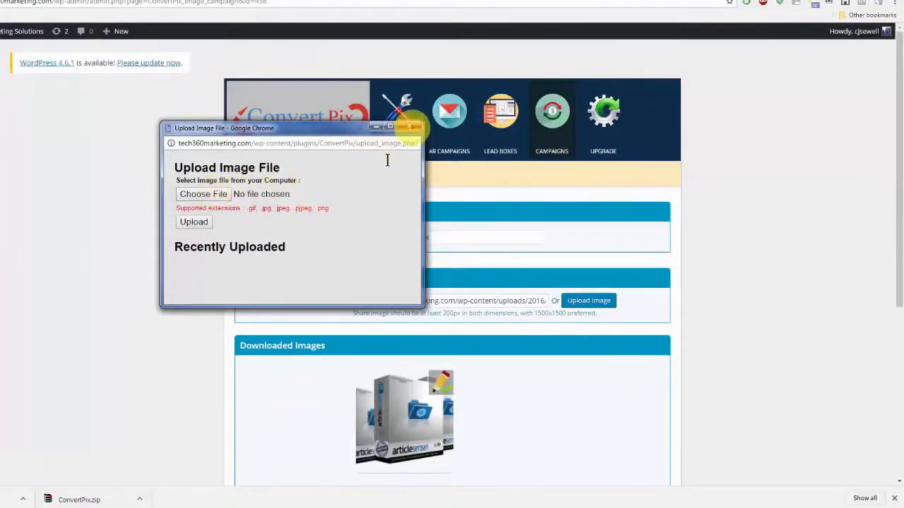
left_click(409, 126)
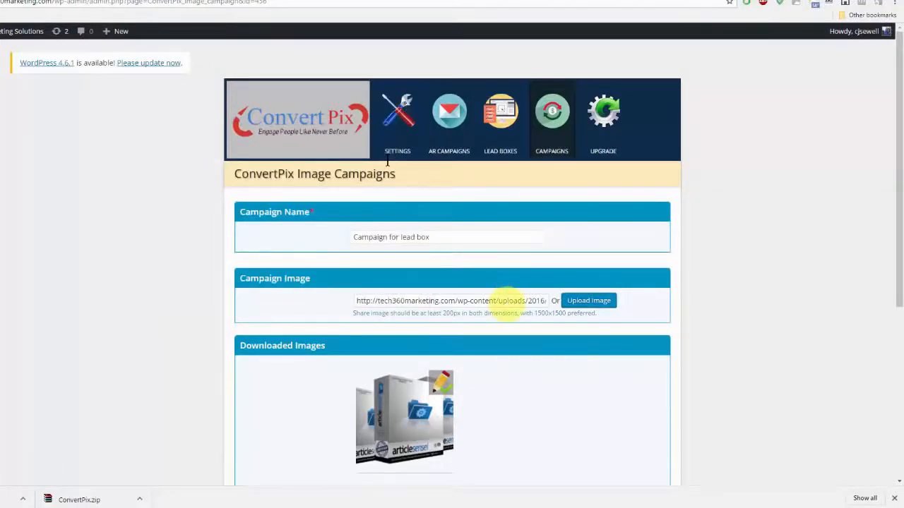
Open the downloaded Article Sensei image in the photo editor and resize it to a width of 600 with proportions locked
scroll(558, 332, "down", 2)
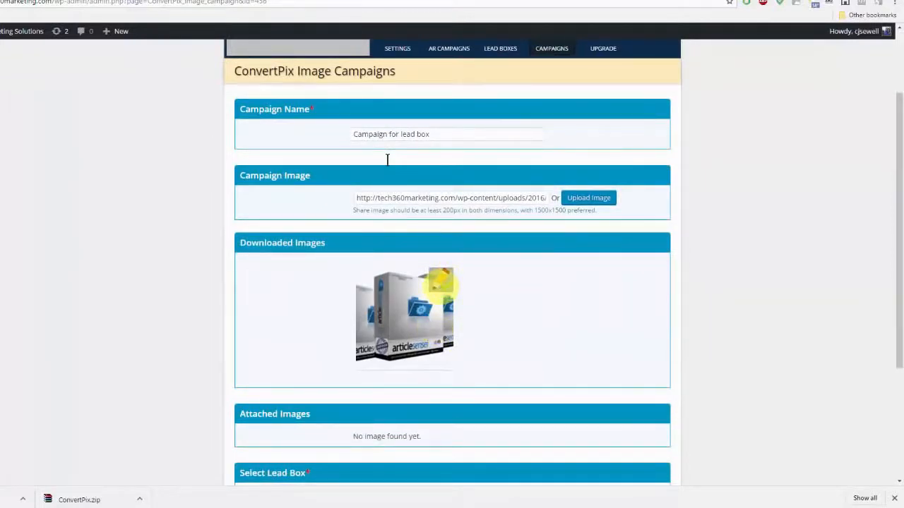
left_click(440, 282)
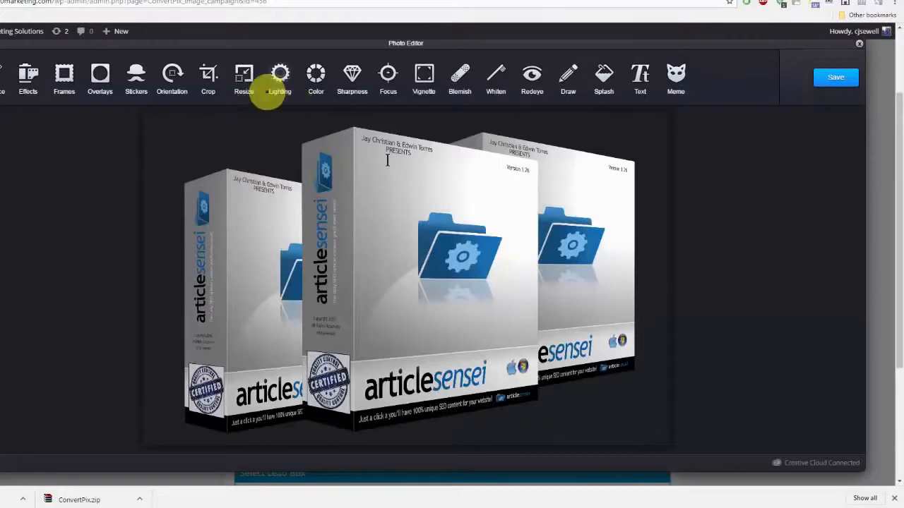
left_click(244, 78)
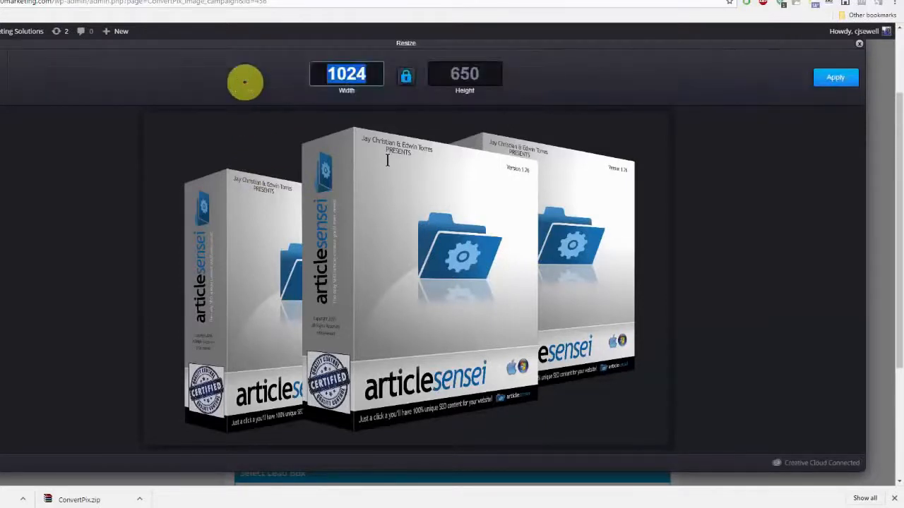
type("600")
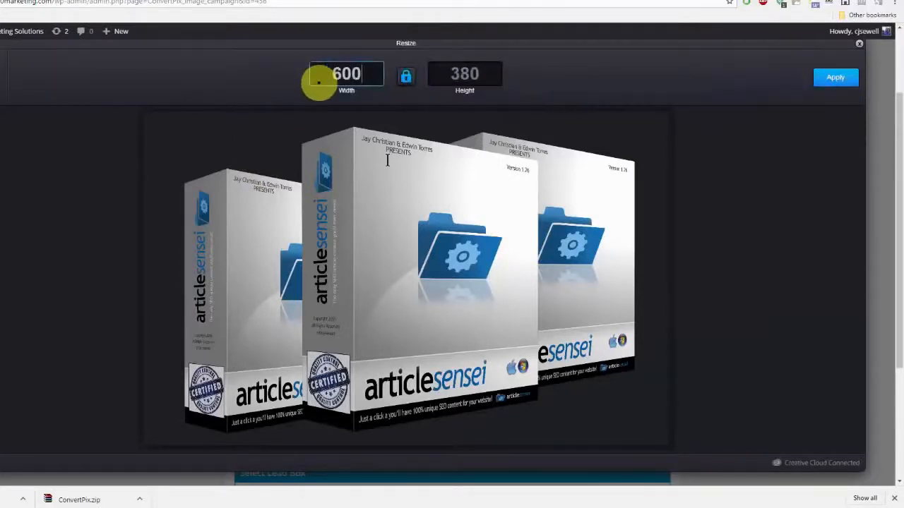
left_click(839, 78)
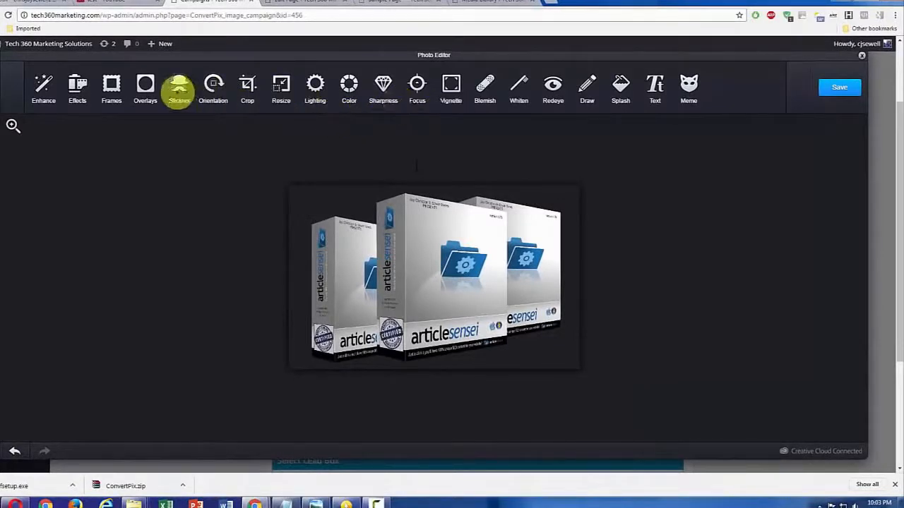
Try the white hexagon and white diamond overlays from the Original set on the image, and leave the overlays without applying
left_click(146, 85)
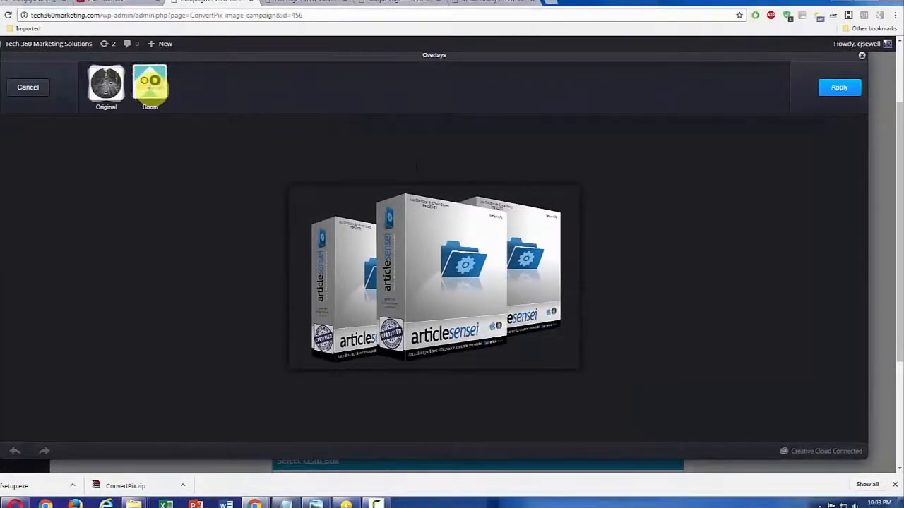
left_click(106, 83)
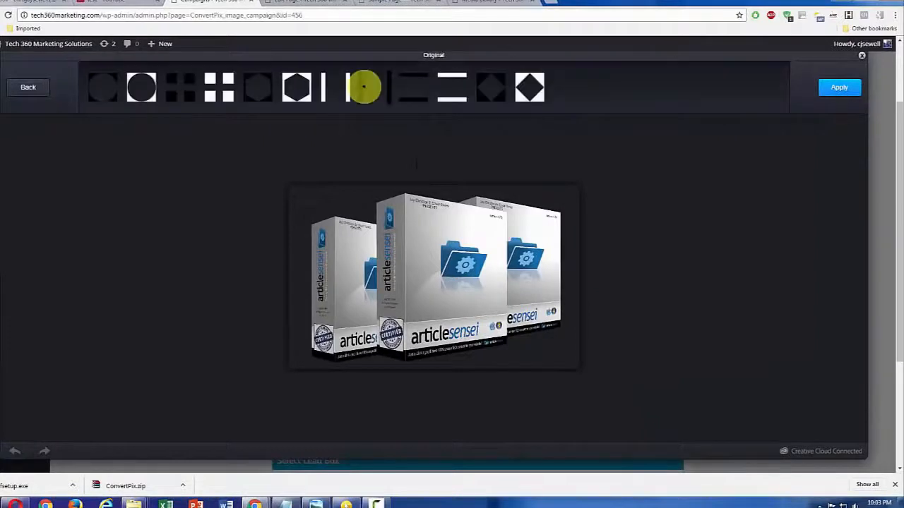
left_click(295, 87)
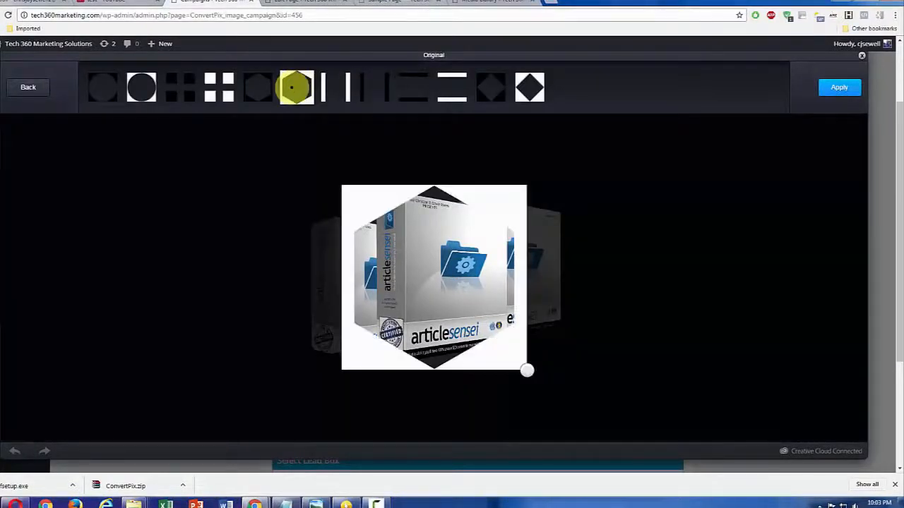
left_click(535, 90)
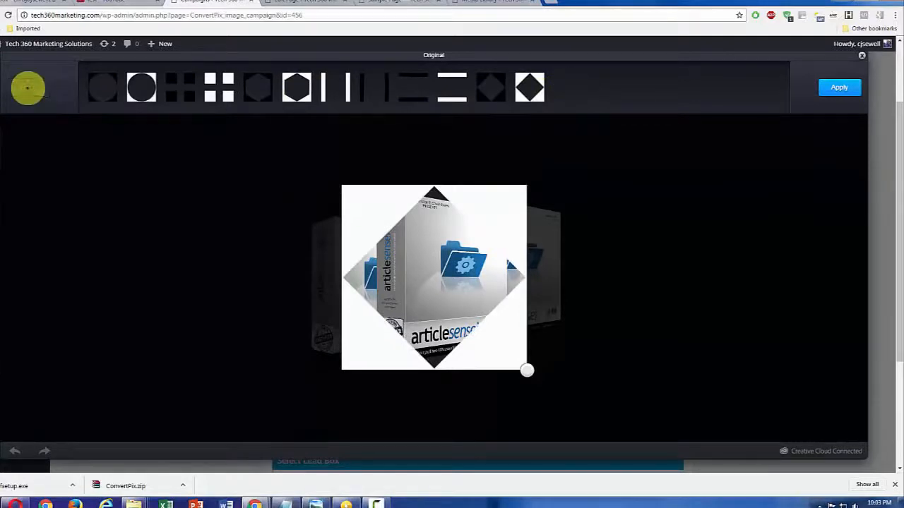
left_click(29, 87)
left_click(28, 86)
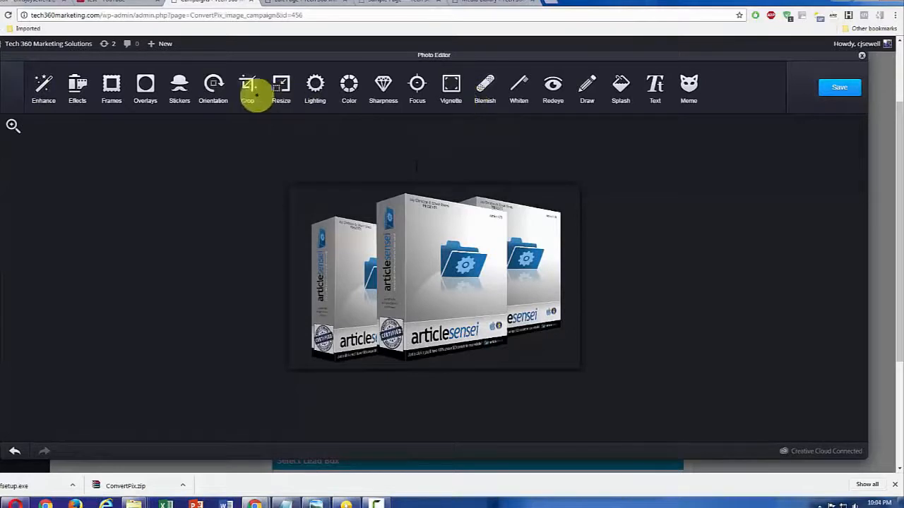
Place the Original set's BEAUTY, fork-and-knife and lips stickers on the product image
left_click(178, 87)
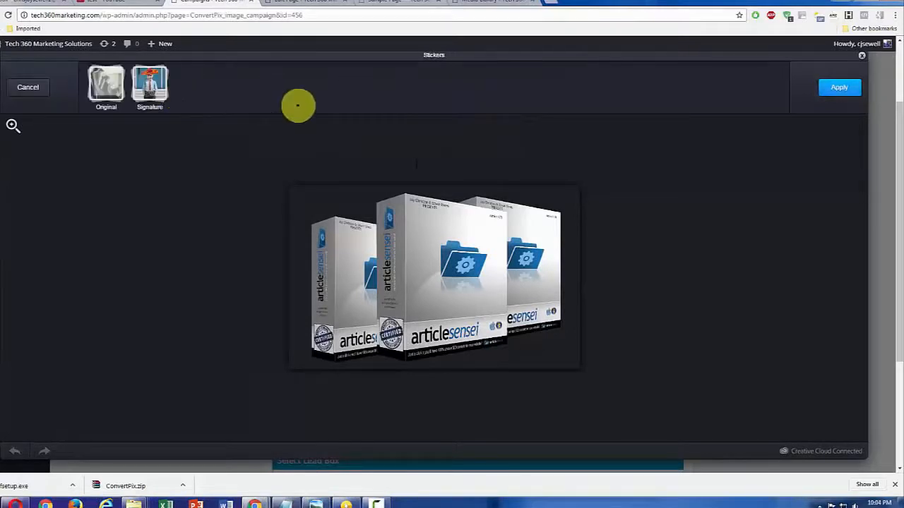
left_click(106, 86)
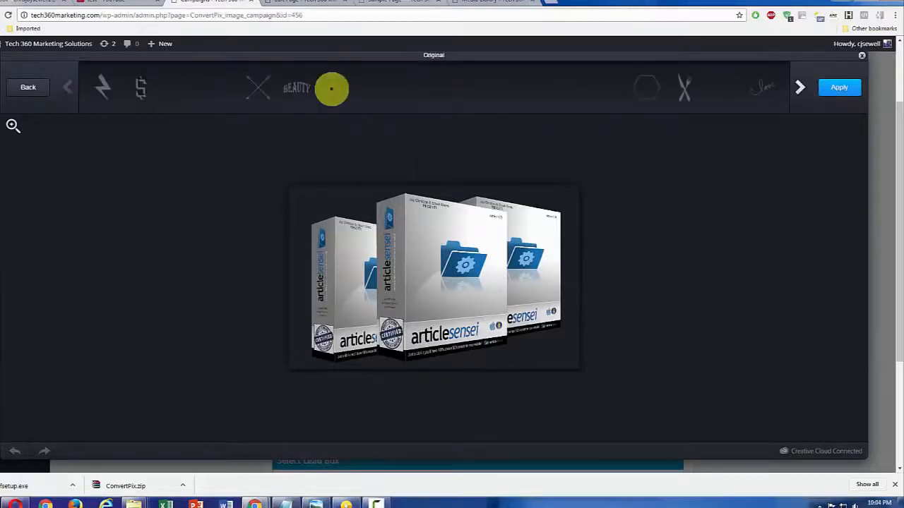
left_click_drag(294, 86, 360, 233)
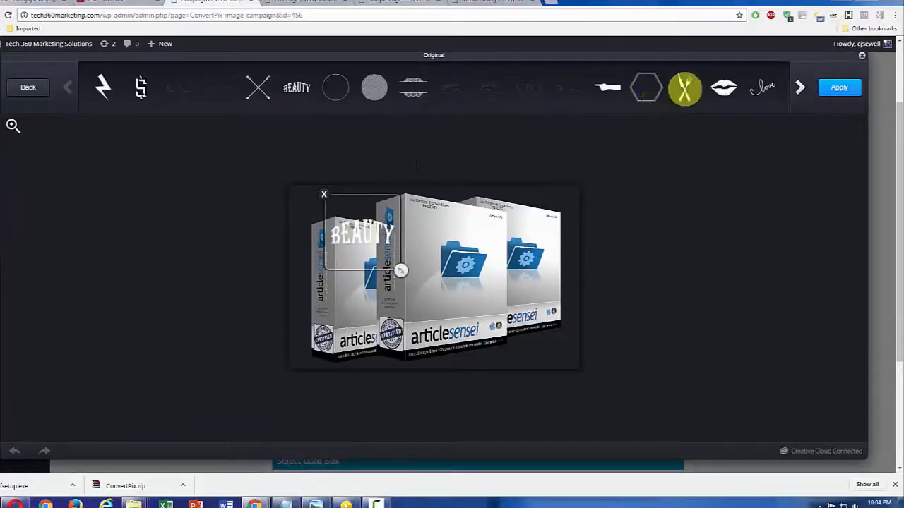
left_click(684, 87)
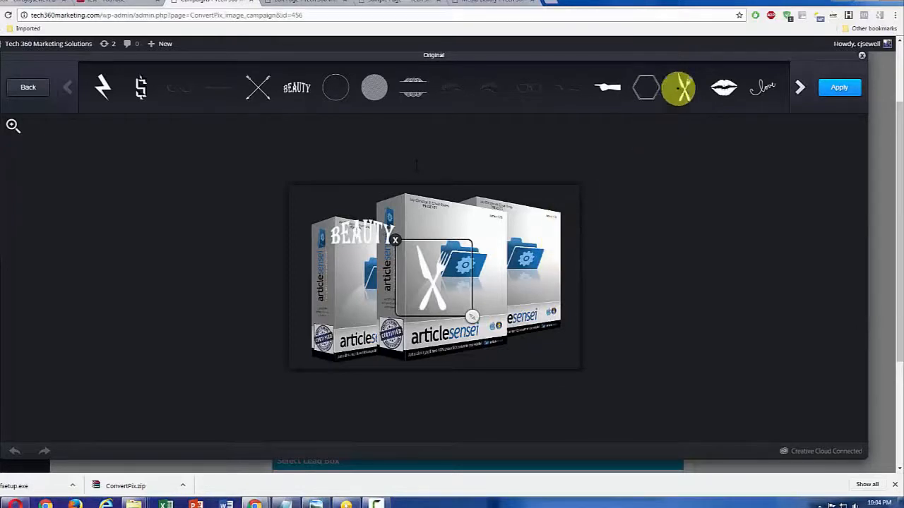
left_click_drag(727, 88, 542, 212)
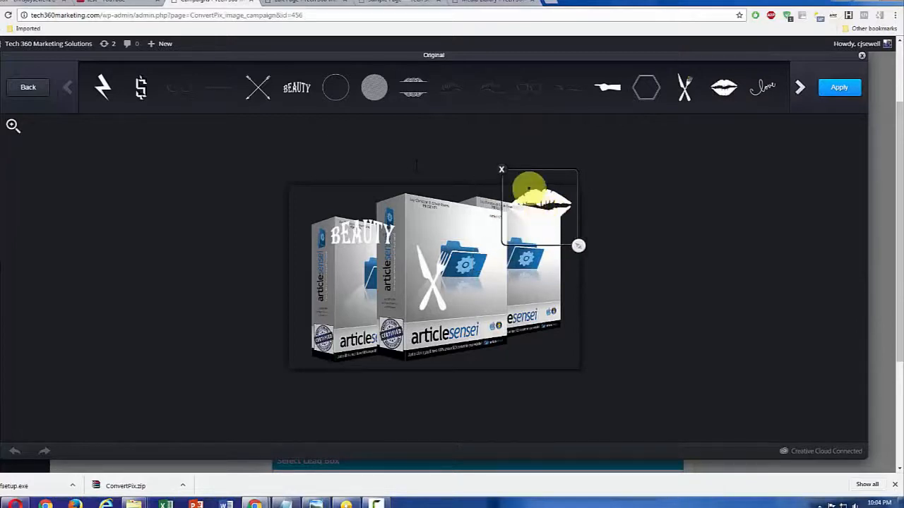
Remove the lips, fork-and-knife and BEAUTY stickers from the image and return to the sticker sets
left_click(501, 170)
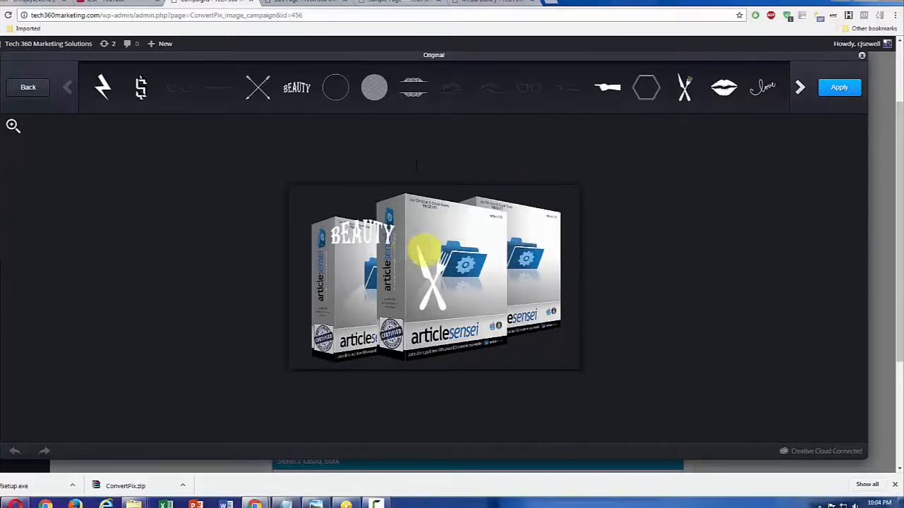
left_click(427, 250)
left_click(397, 241)
left_click(355, 233)
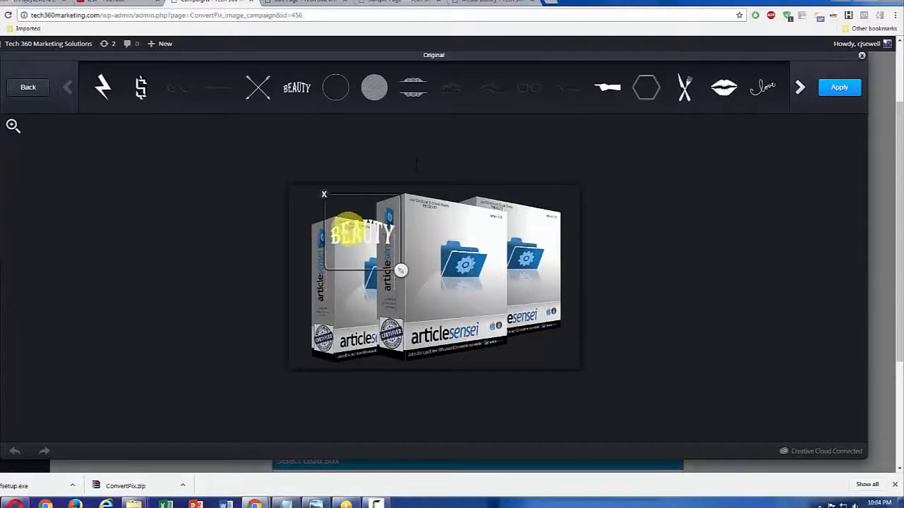
left_click(326, 196)
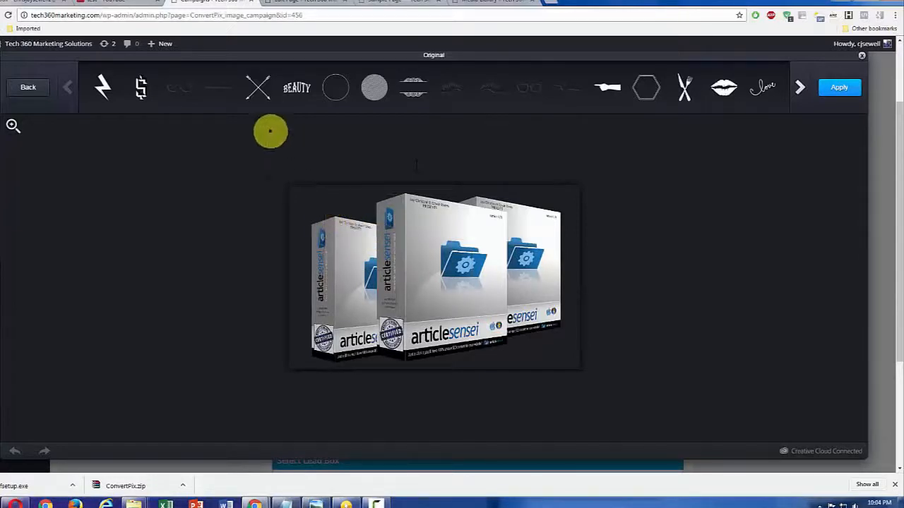
left_click(26, 86)
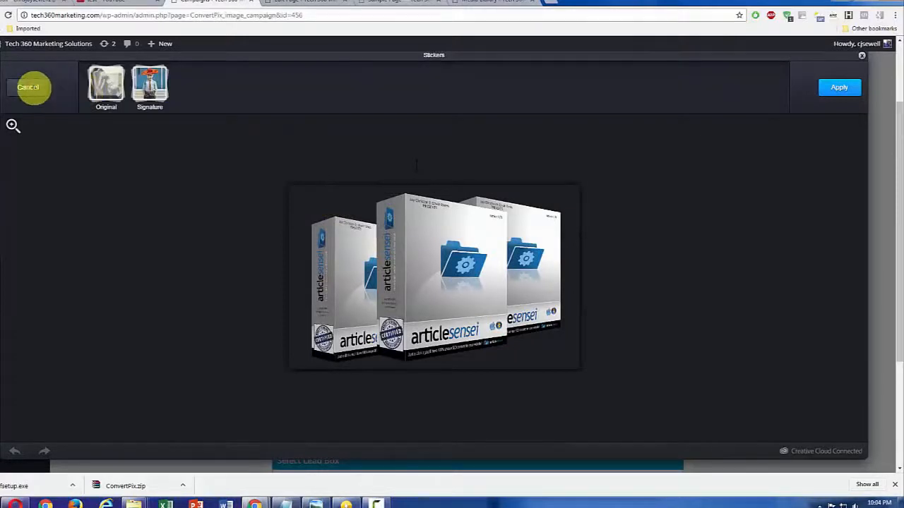
Leave the stickers without applying any, save the edited Article Sensei image and close the photo editor
left_click(30, 87)
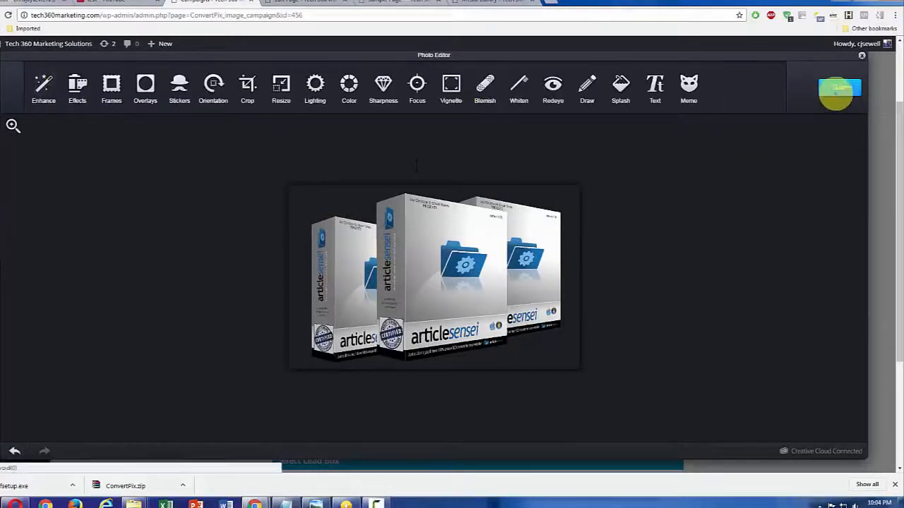
left_click(837, 91)
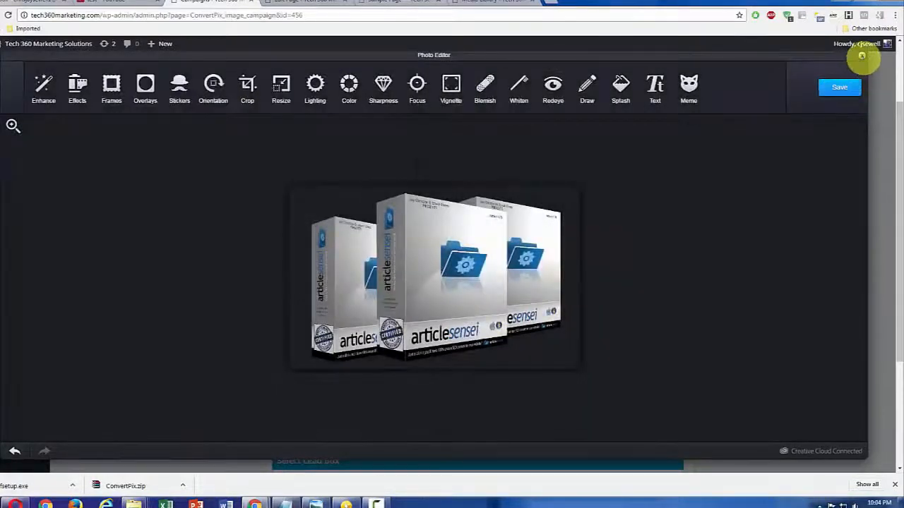
left_click(861, 55)
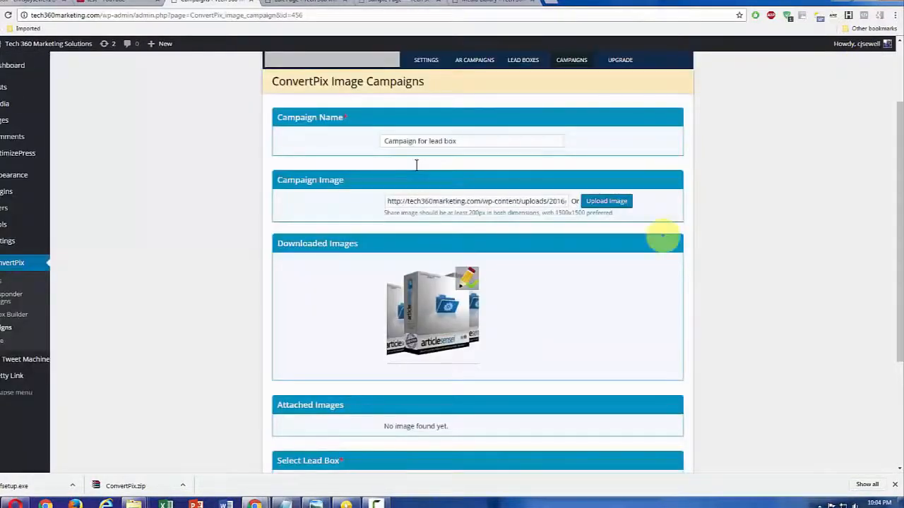
Assign the "optin boc" lead box to the image campaign and update the campaign
scroll(588, 309, "down", 3)
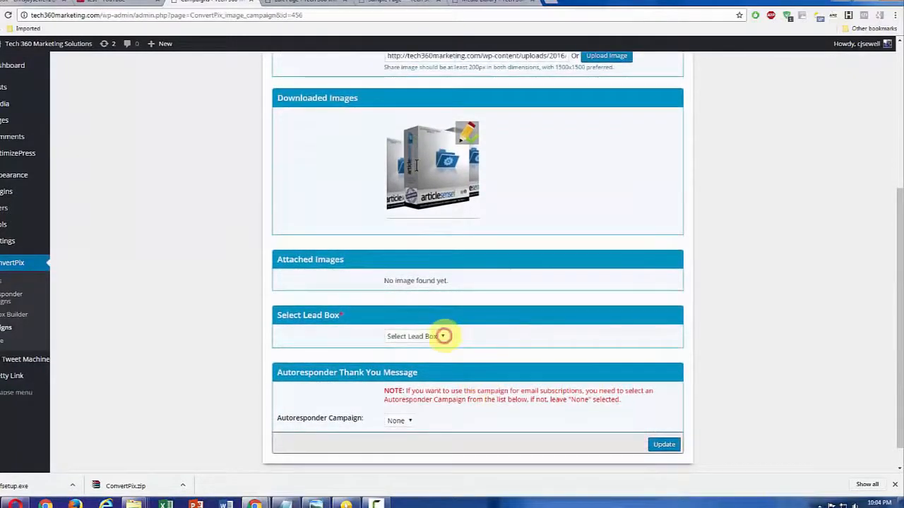
left_click(442, 336)
left_click(425, 358)
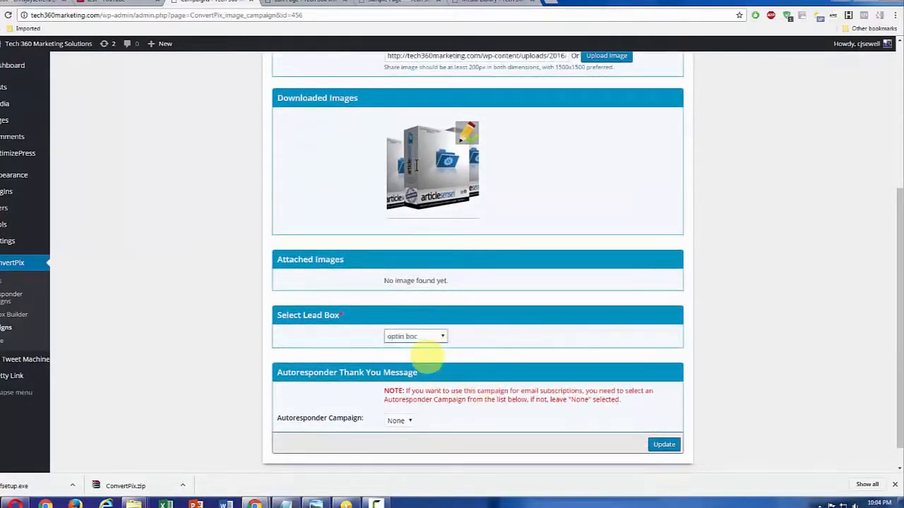
left_click(662, 444)
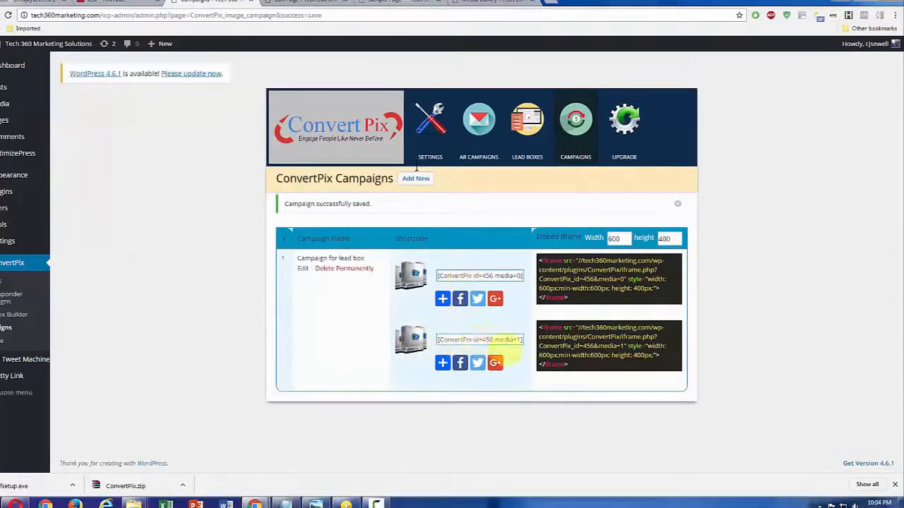
Copy the campaign's media=1 iframe embed code and delete the old iframe from the Sample Page's HTML source
left_click(554, 357)
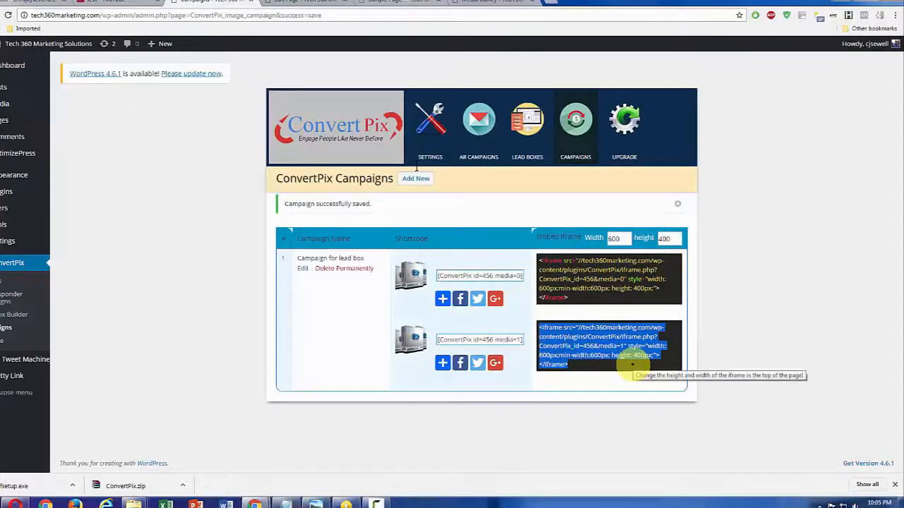
key("ctrl+c")
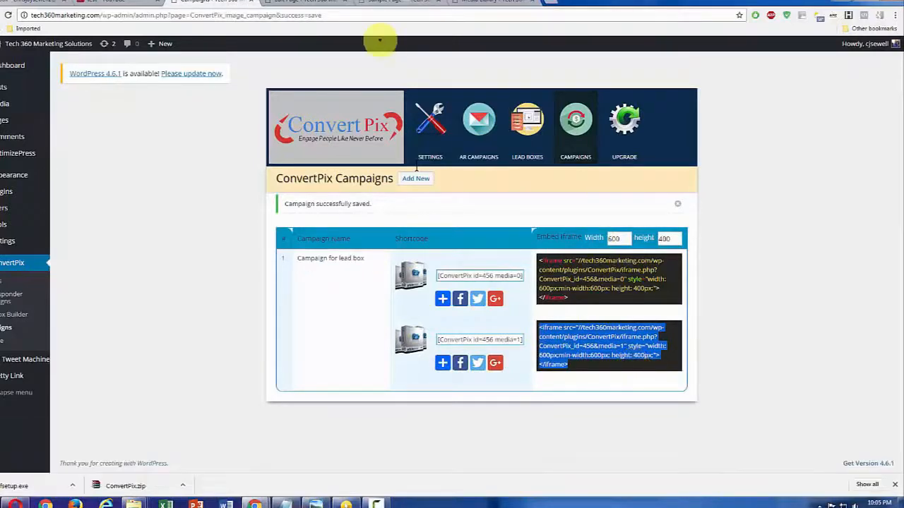
left_click(311, 7)
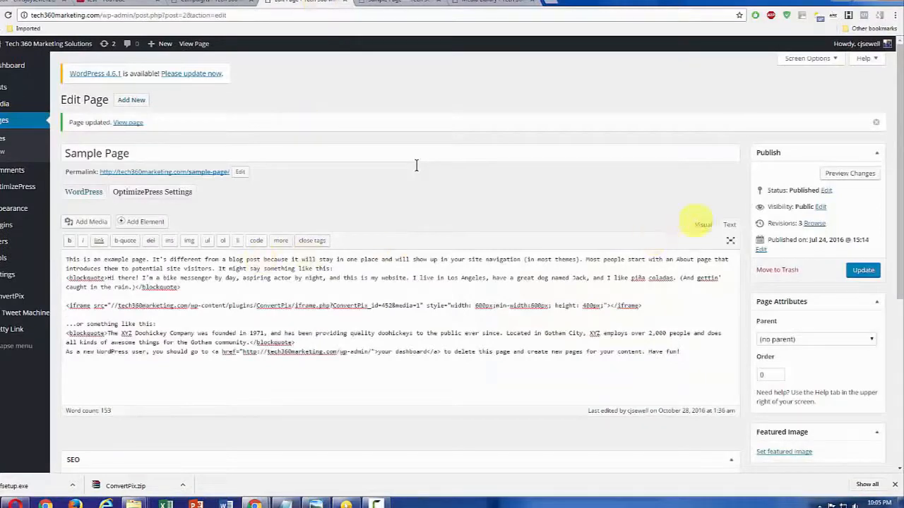
left_click(702, 224)
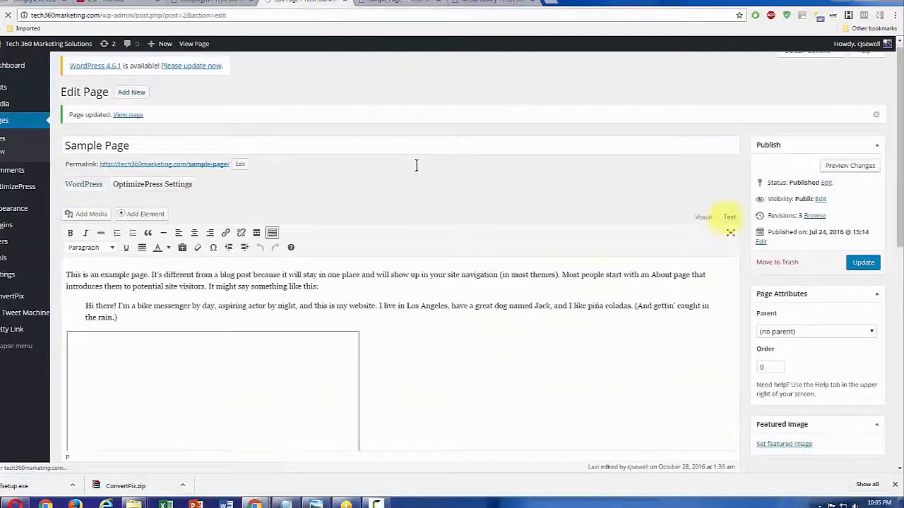
left_click(729, 217)
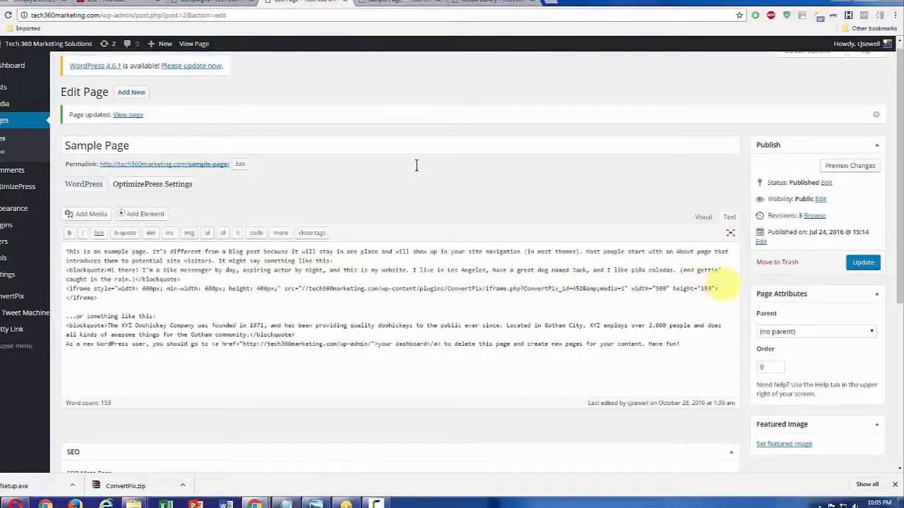
left_click_drag(718, 288, 66, 290)
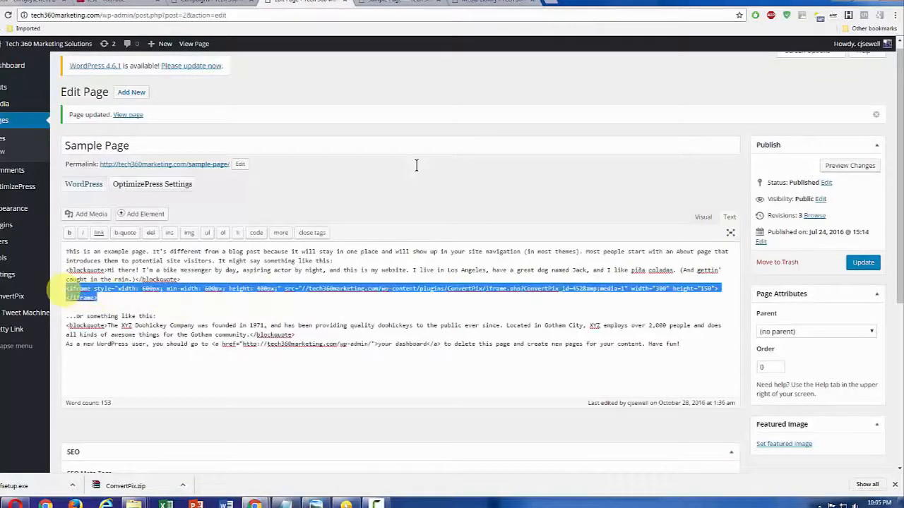
key("Delete")
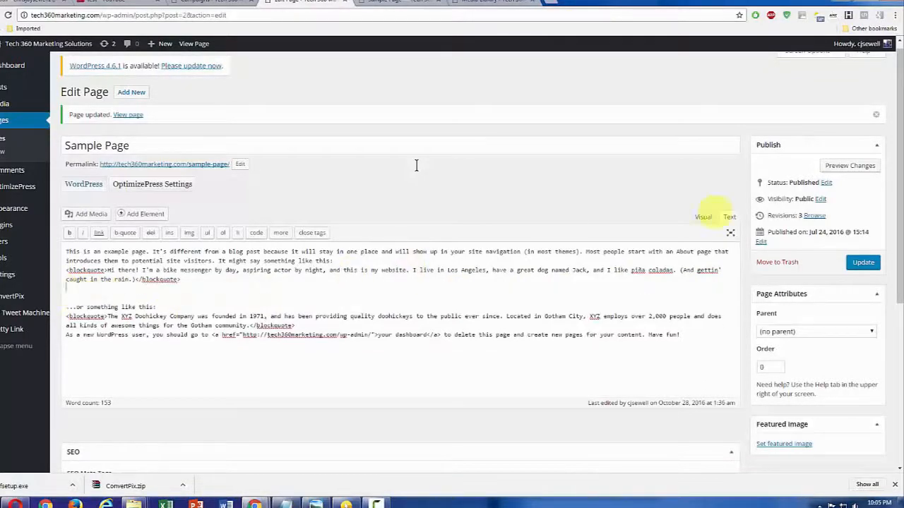
Paste the copied iframe code on its own line below the first blockquote in the Sample Page's HTML and update the page
left_click(704, 216)
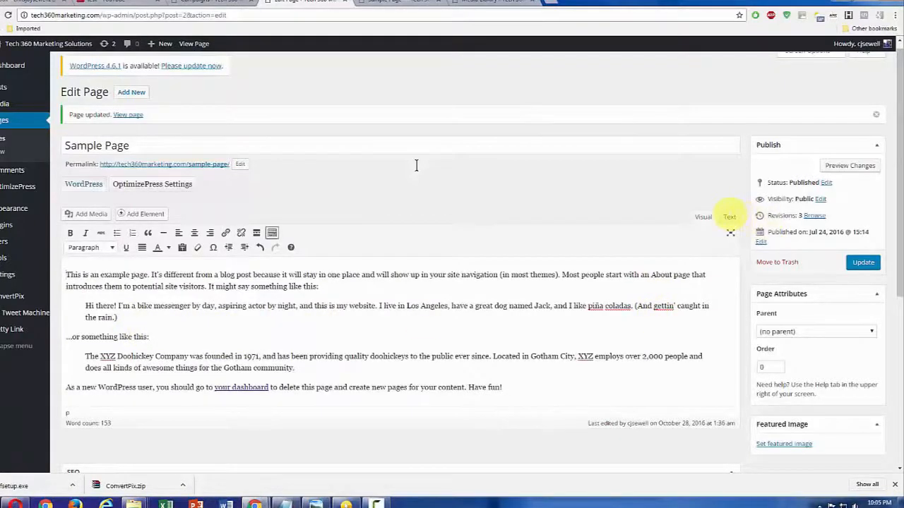
left_click(729, 216)
left_click(247, 276)
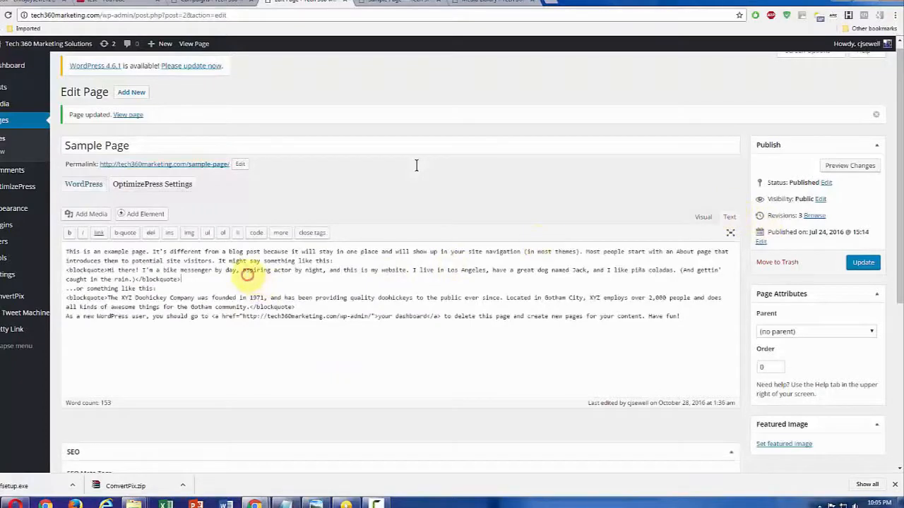
key("Return")
key("Return")
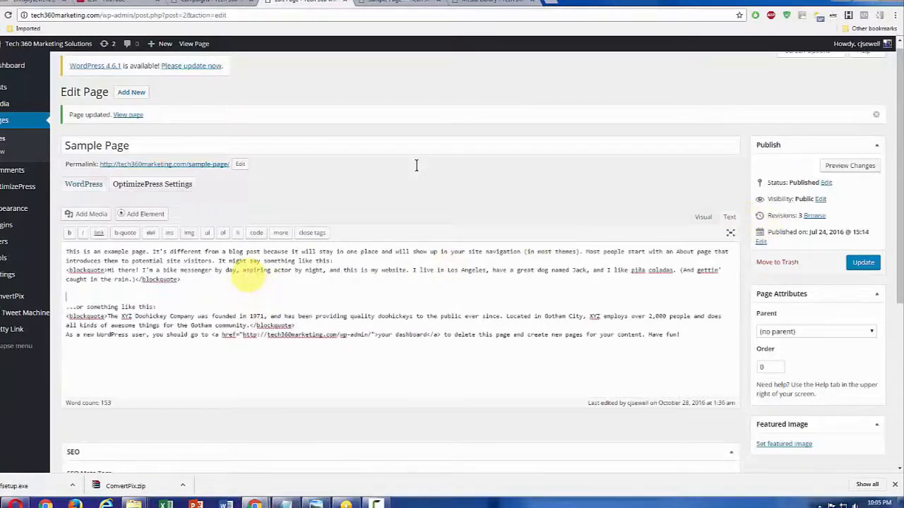
key("ctrl+v")
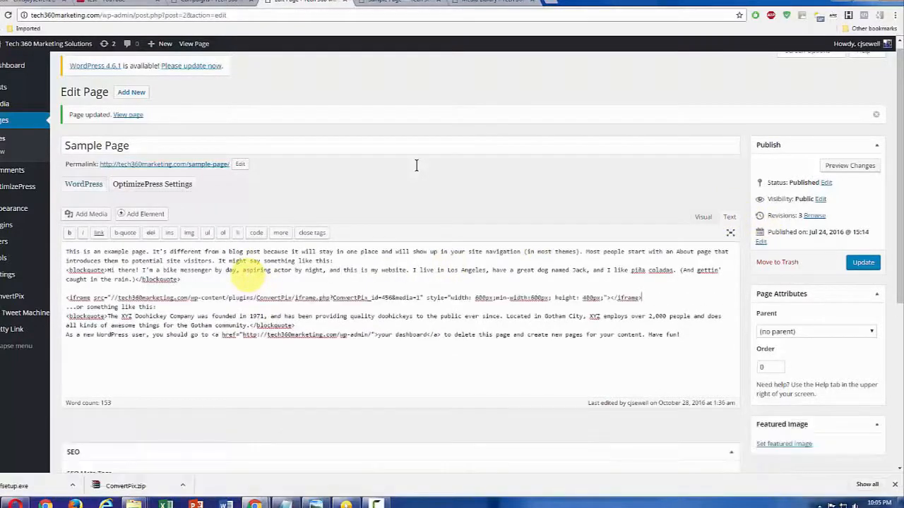
key("Return")
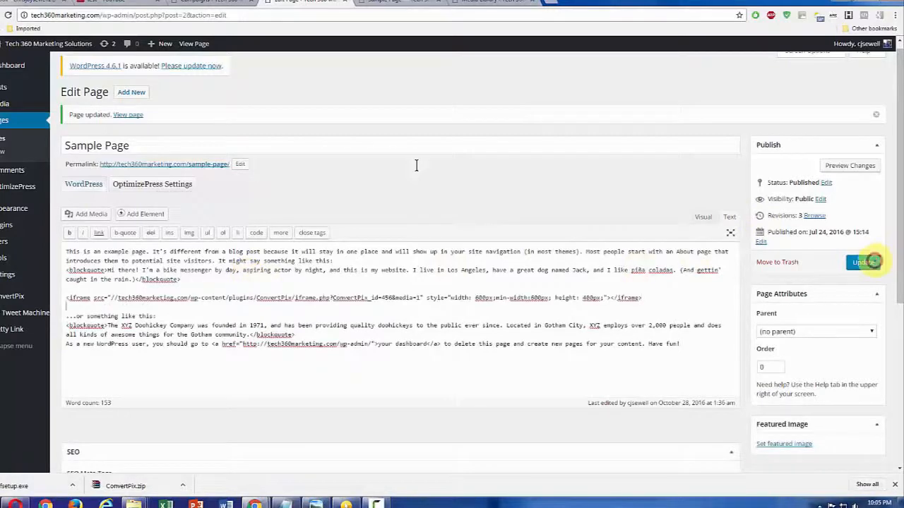
left_click(863, 262)
Reload the published Sample Page and fill in the image's opt-in form with a subscriber name and e-mail address
left_click(406, 3)
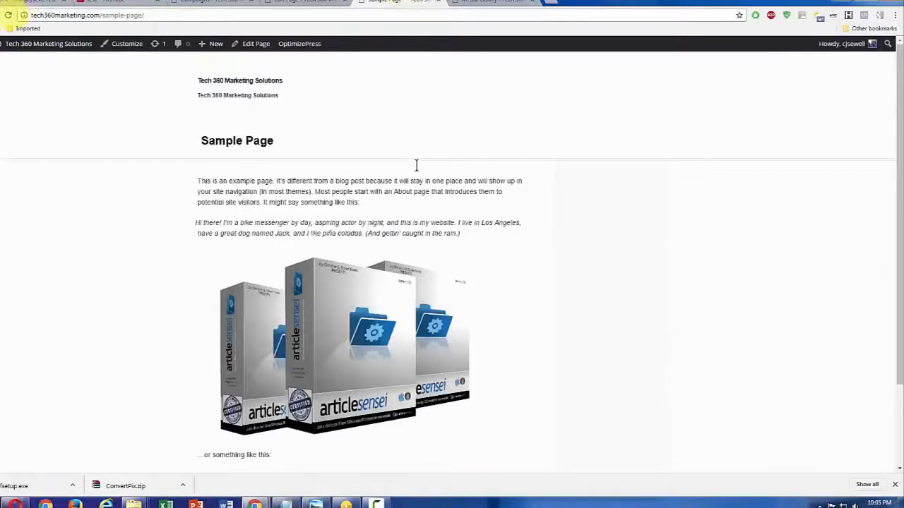
left_click(8, 15)
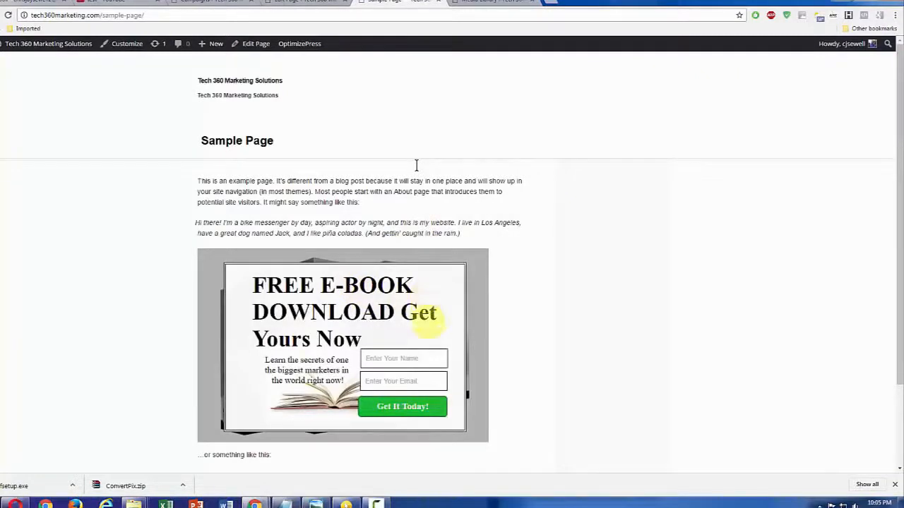
left_click(413, 358)
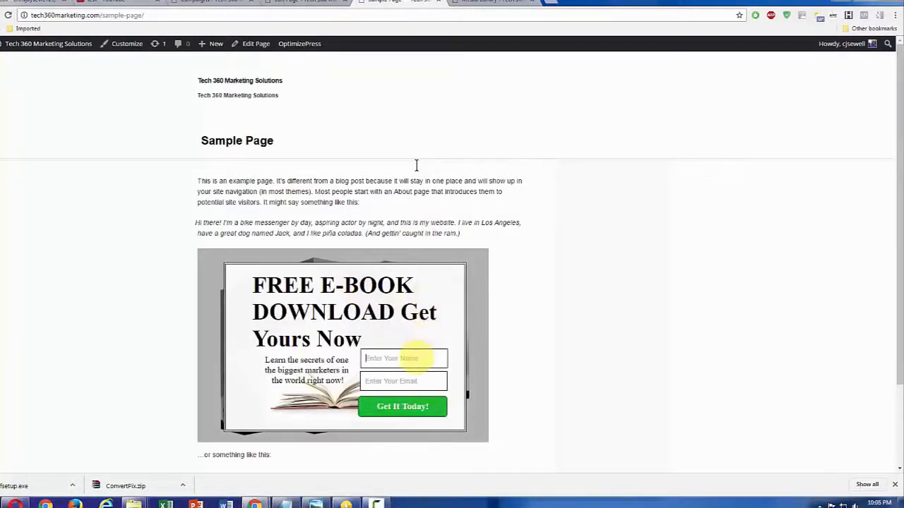
type("c")
key("BackSpace")
type("istian")
left_click(401, 381)
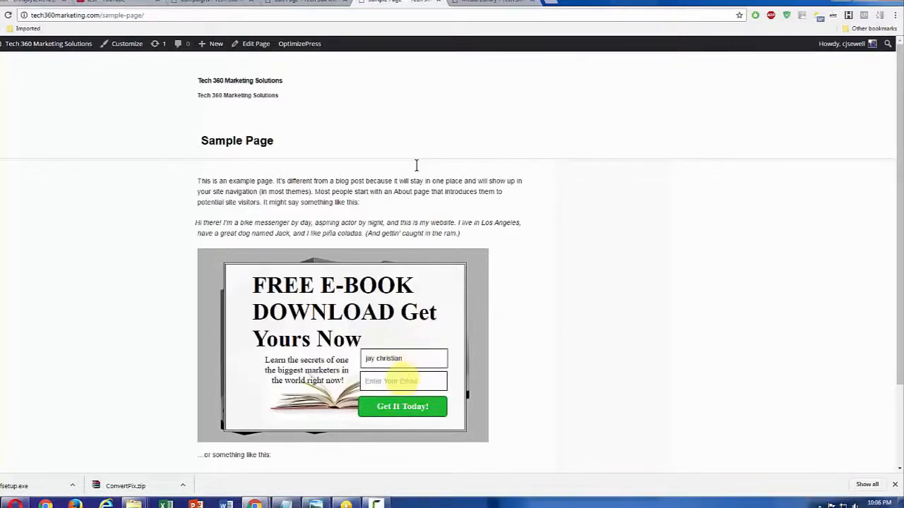
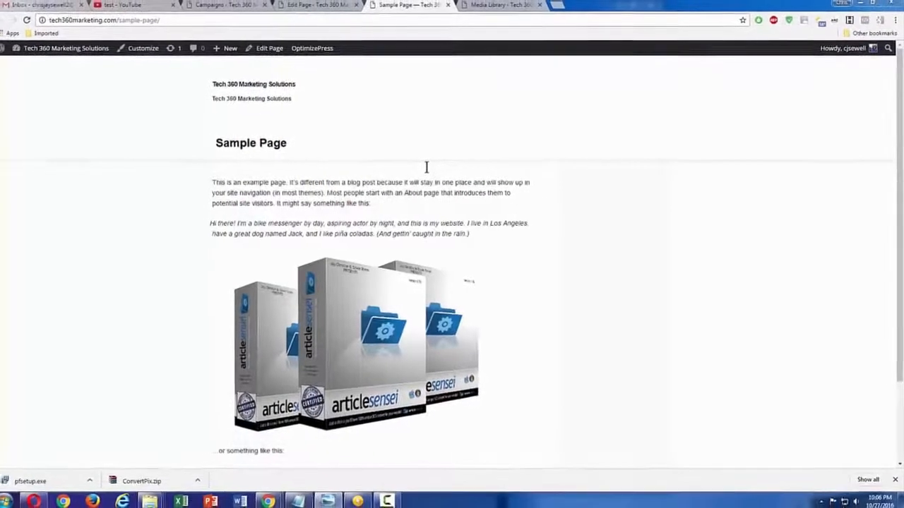
Compare the reference picture optin.JPG with the opt-in box shown over the Sample Page image
left_click_drag(902, 176, 425, 146)
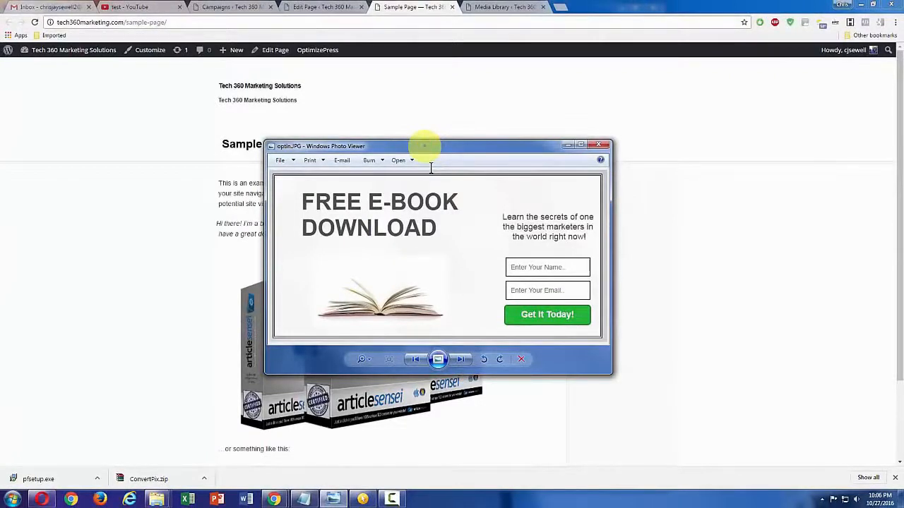
left_click_drag(424, 146, 903, 141)
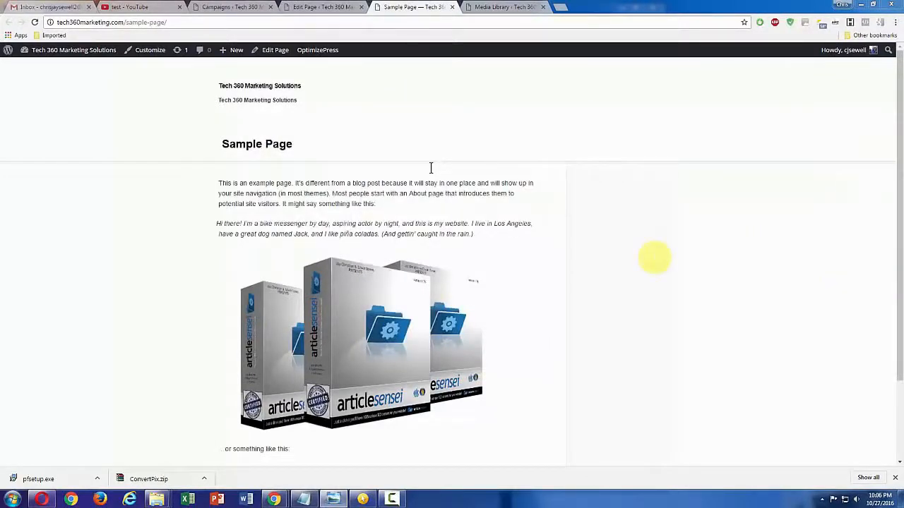
mouse_move(445, 282)
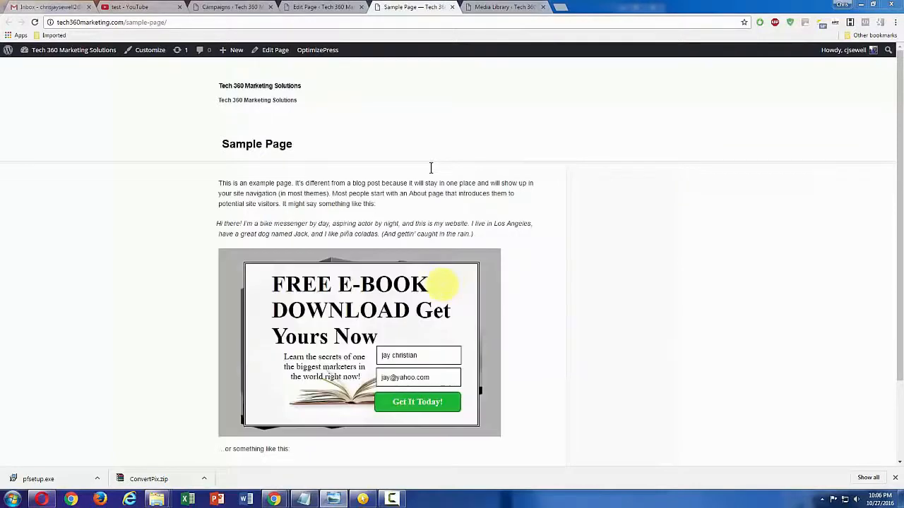
Create a new ConvertPix lead box named "buy button" from the Blank Template and open it in the builder
left_click(318, 7)
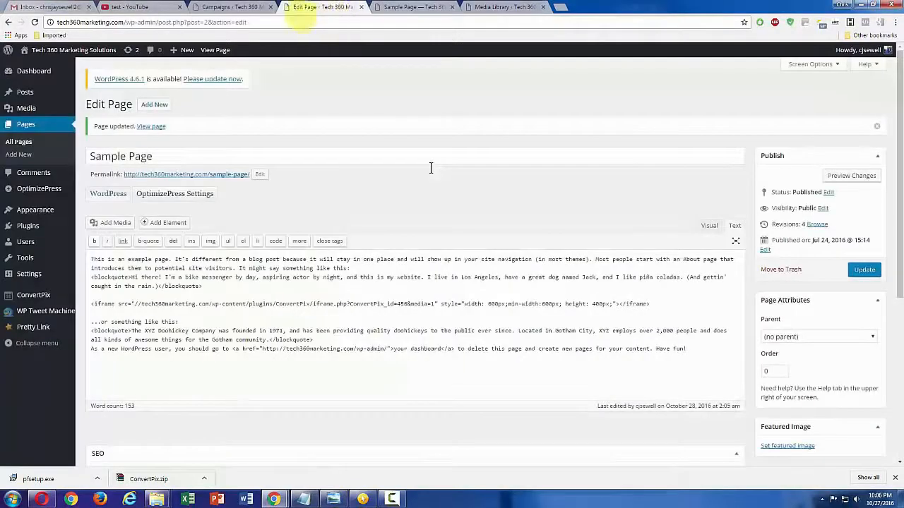
left_click(240, 7)
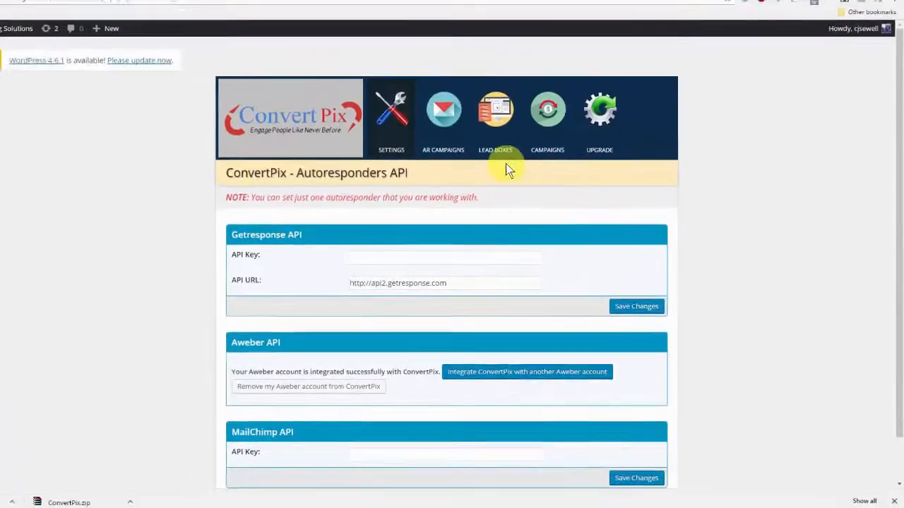
left_click(498, 152)
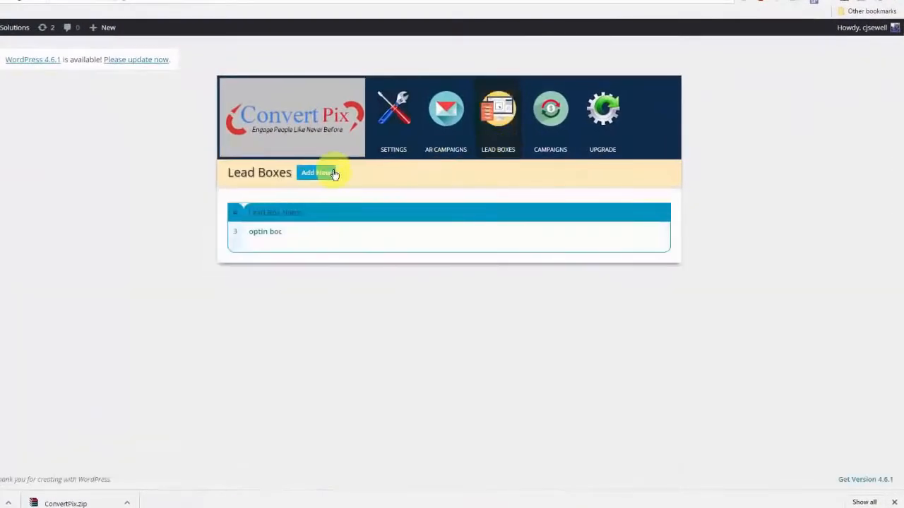
left_click(317, 177)
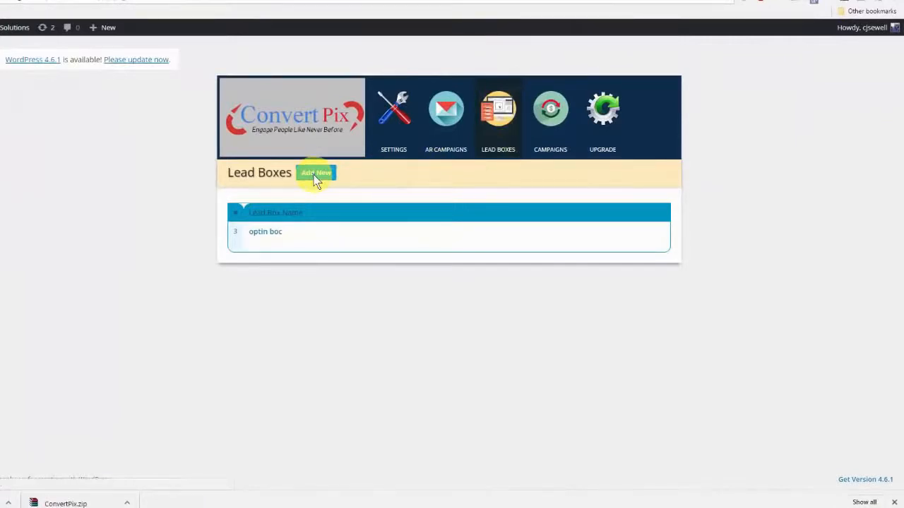
left_click(403, 205)
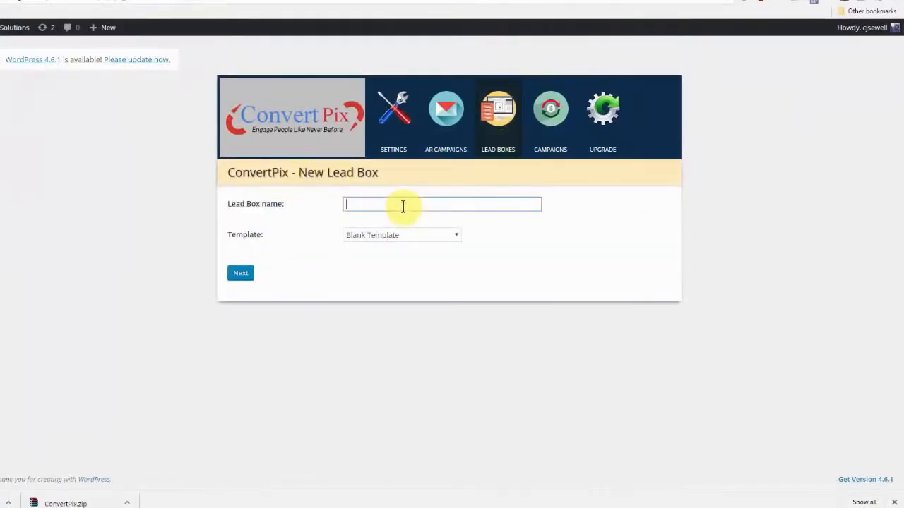
type("buy button")
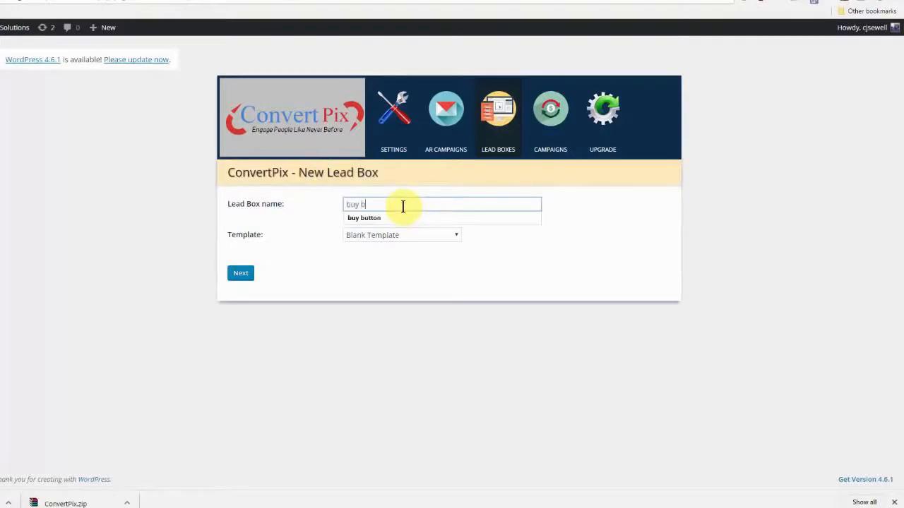
left_click(437, 218)
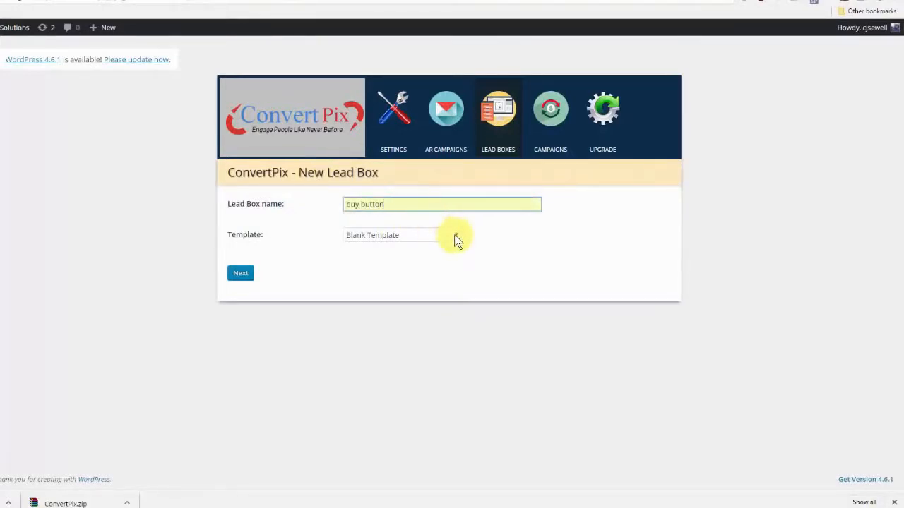
left_click(451, 233)
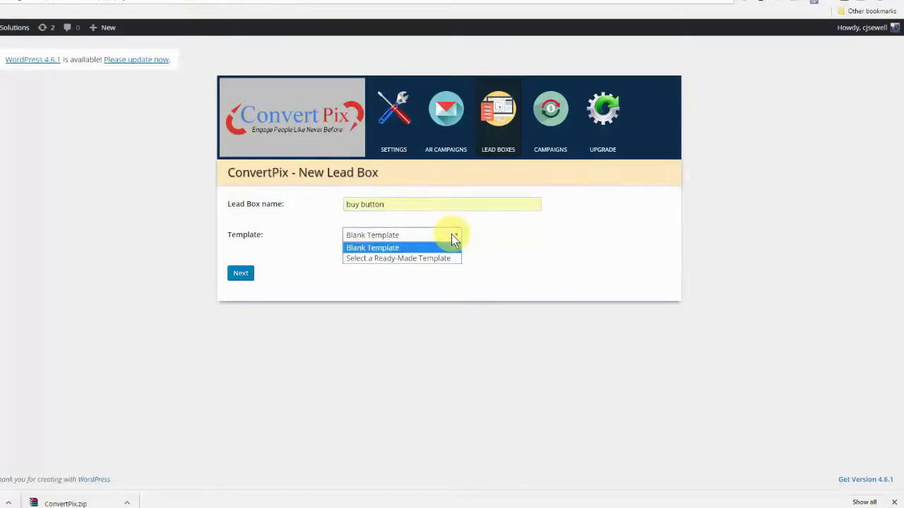
left_click(421, 248)
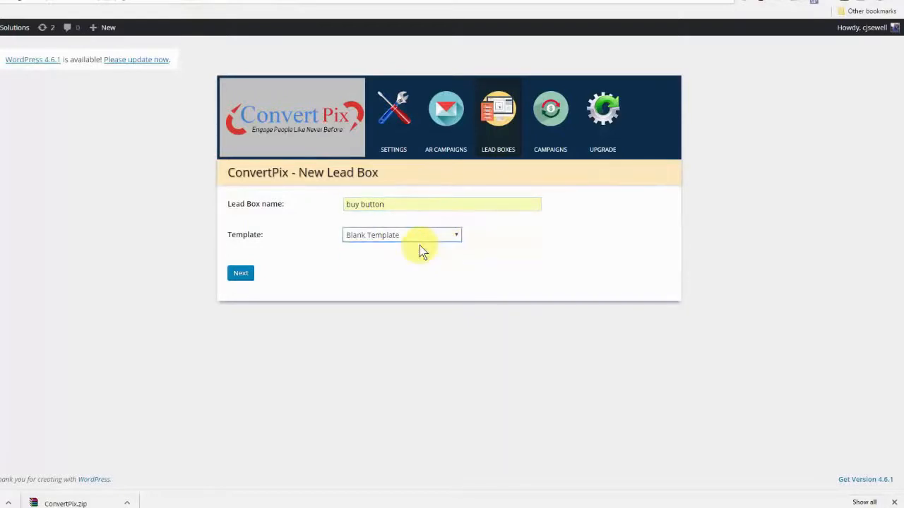
left_click(241, 274)
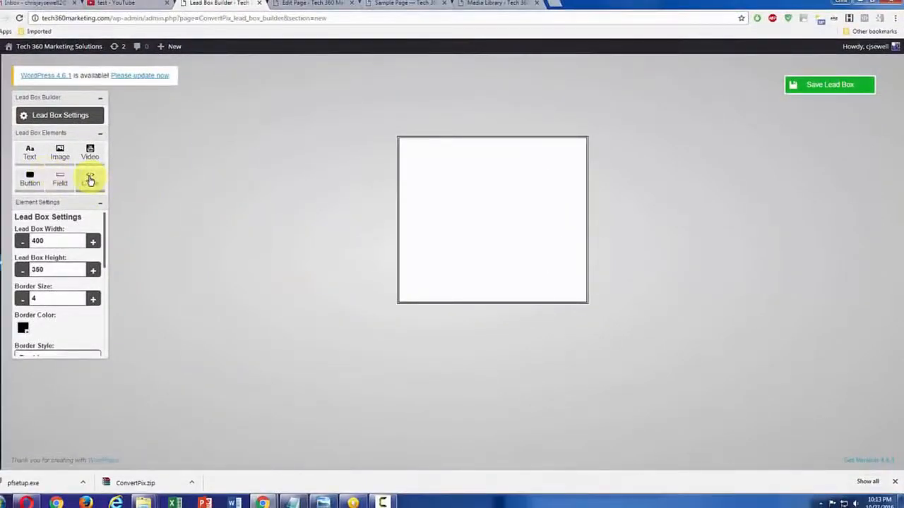
Add an HTML code element to the lead box, enlarge it to nearly the box's width, and centre it inside the border
left_click(90, 181)
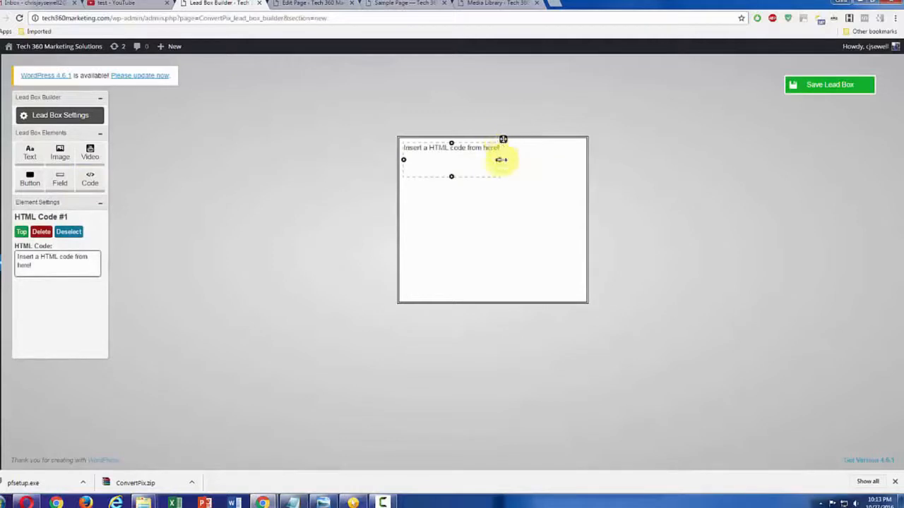
left_click_drag(501, 160, 566, 160)
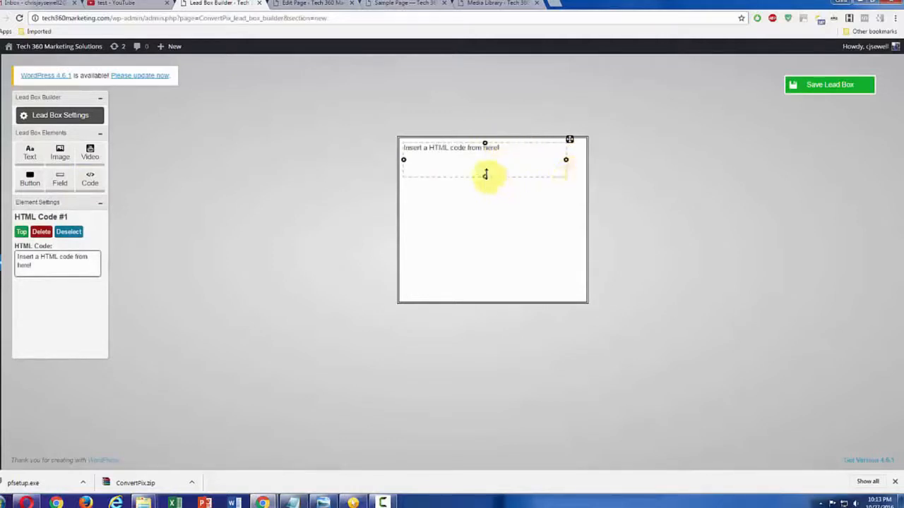
left_click_drag(485, 174, 484, 254)
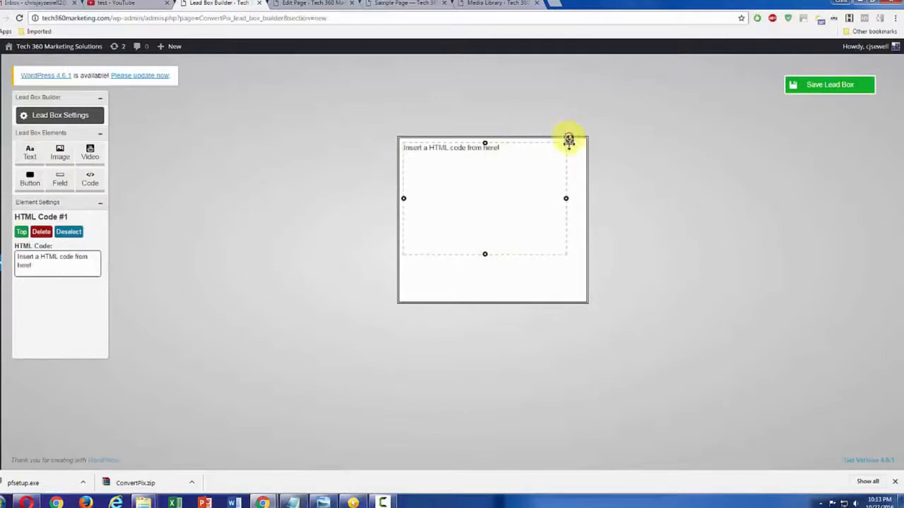
left_click_drag(569, 140, 578, 155)
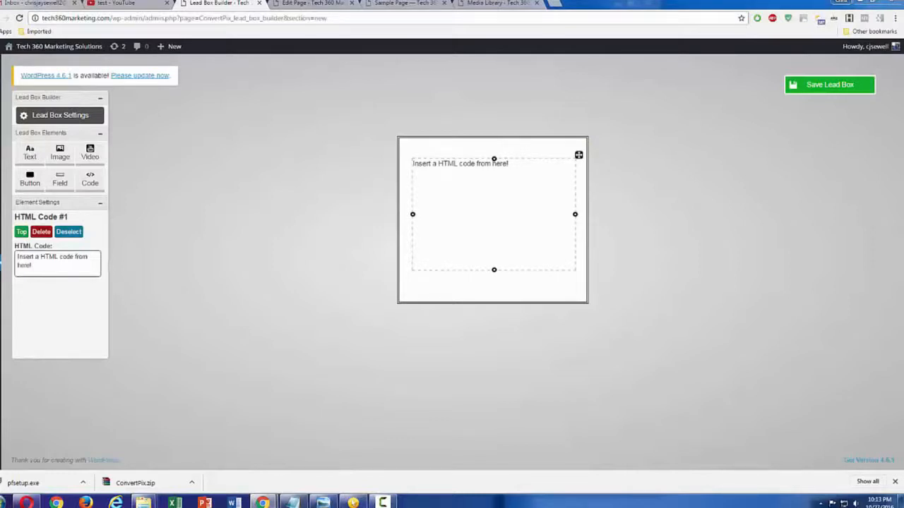
Replace the HTML element's placeholder text with the copied JVZoo buy-button code for Article Sensei, scaled to 75% width and height
key("ctrl+c")
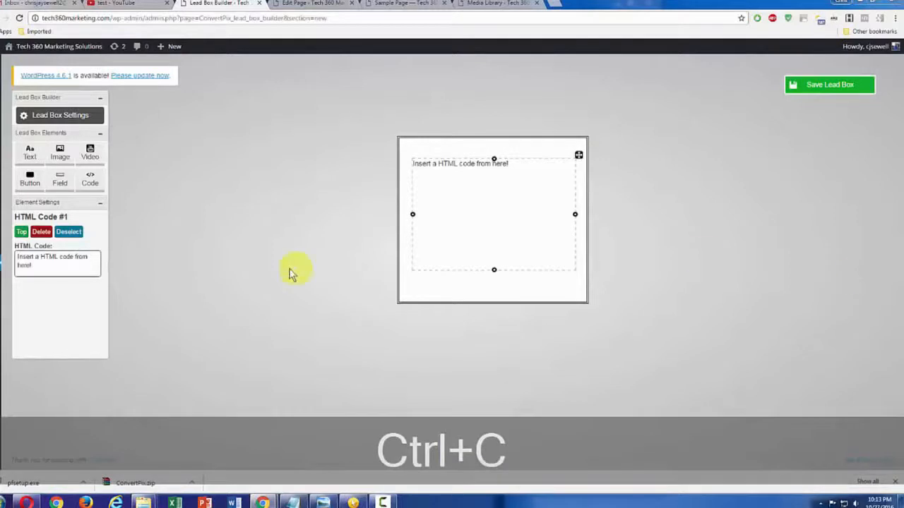
left_click(47, 266)
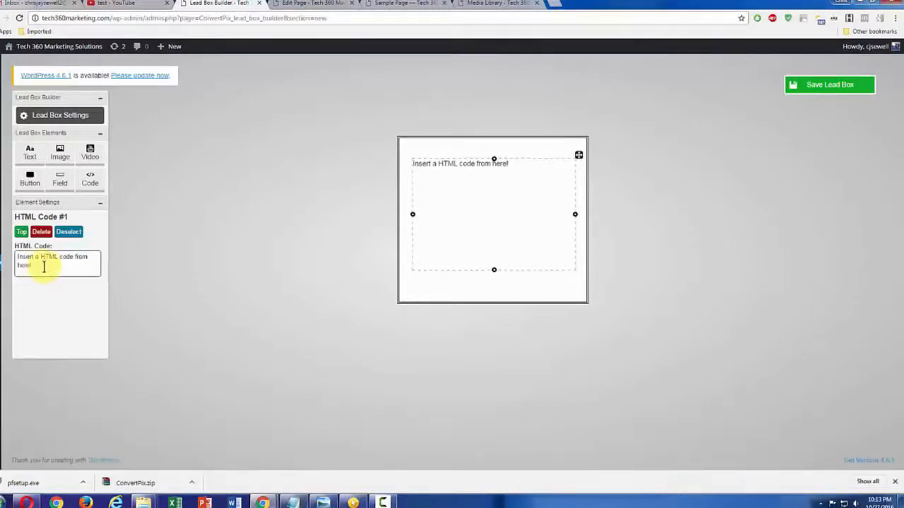
left_click_drag(28, 265, 14, 259)
key("ctrl+v")
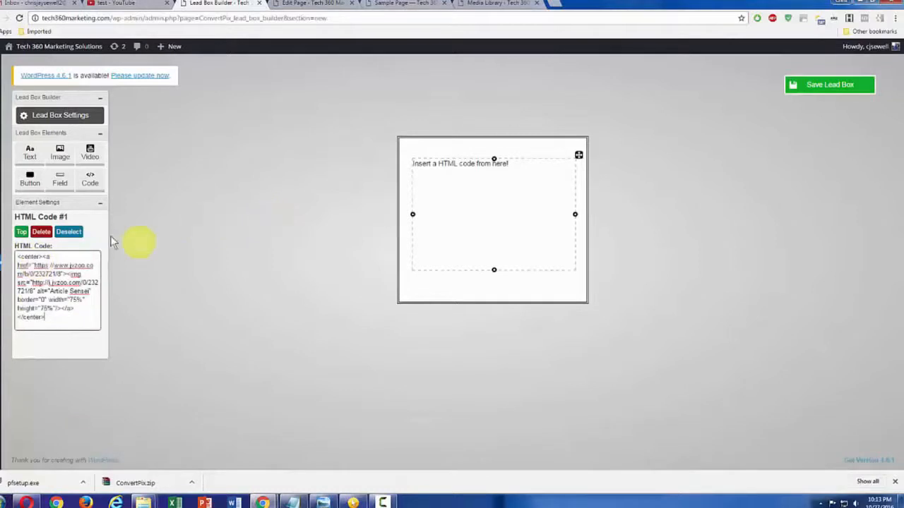
left_click(55, 204)
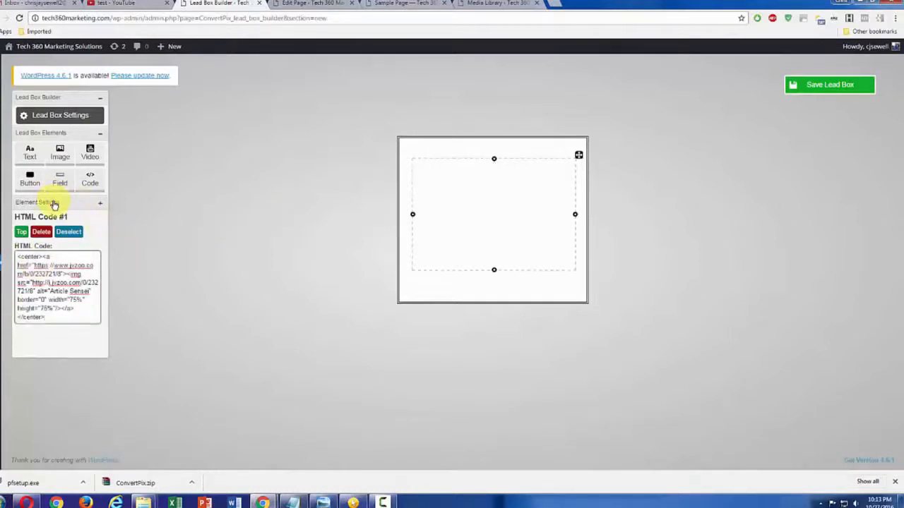
left_click(55, 203)
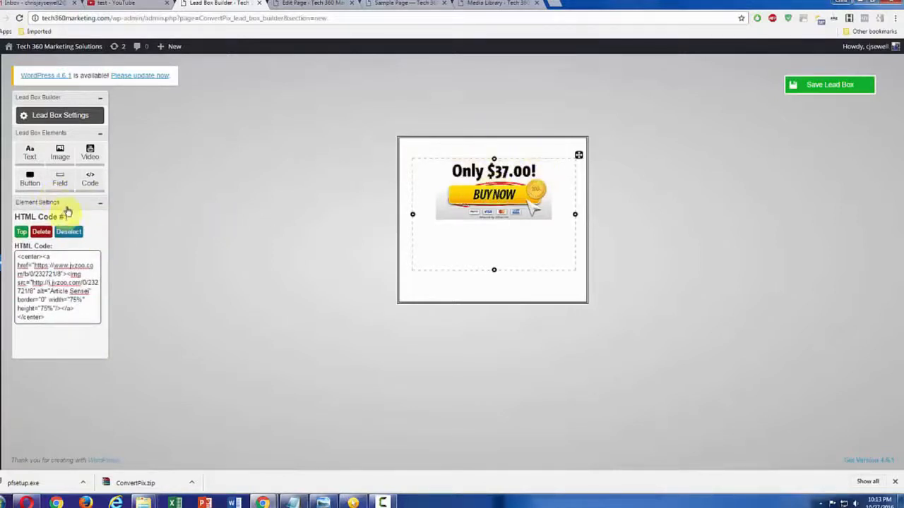
Give the buy button lead box a transparent background in its settings and save the lead box
left_click(76, 133)
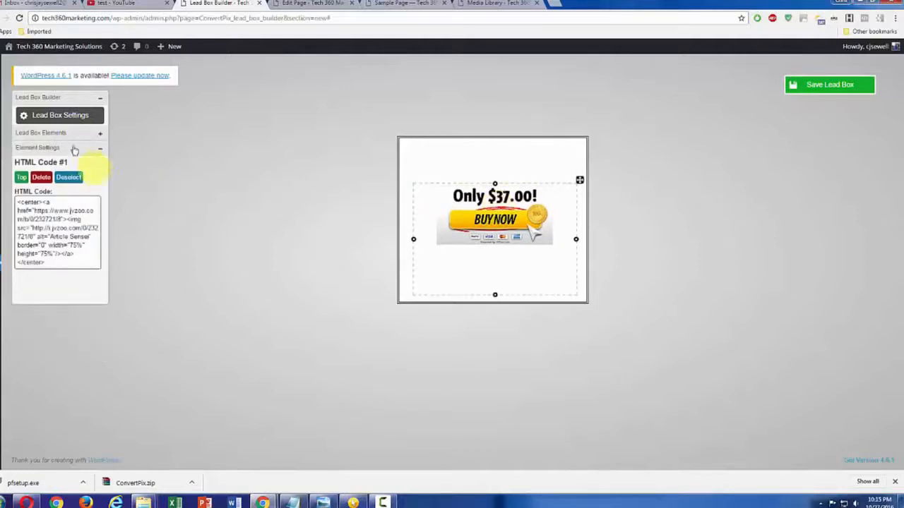
left_click(68, 120)
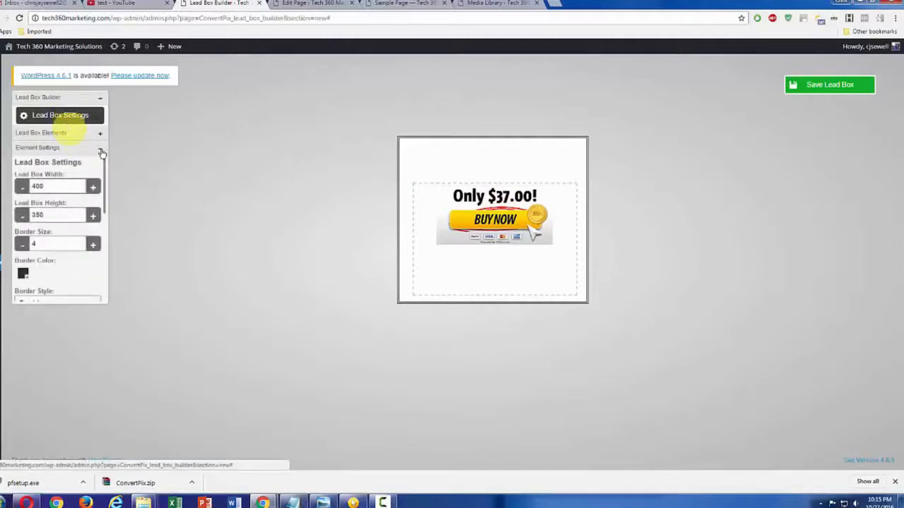
left_click_drag(105, 178, 103, 225)
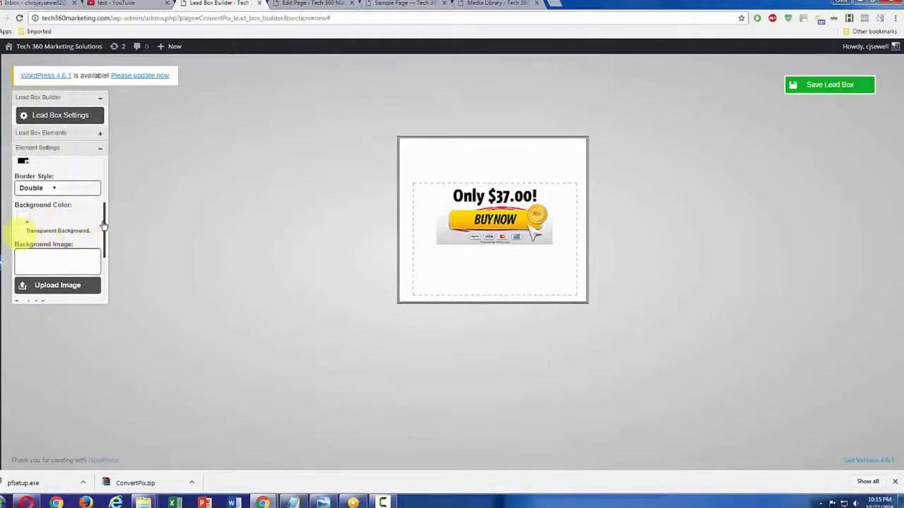
left_click(21, 230)
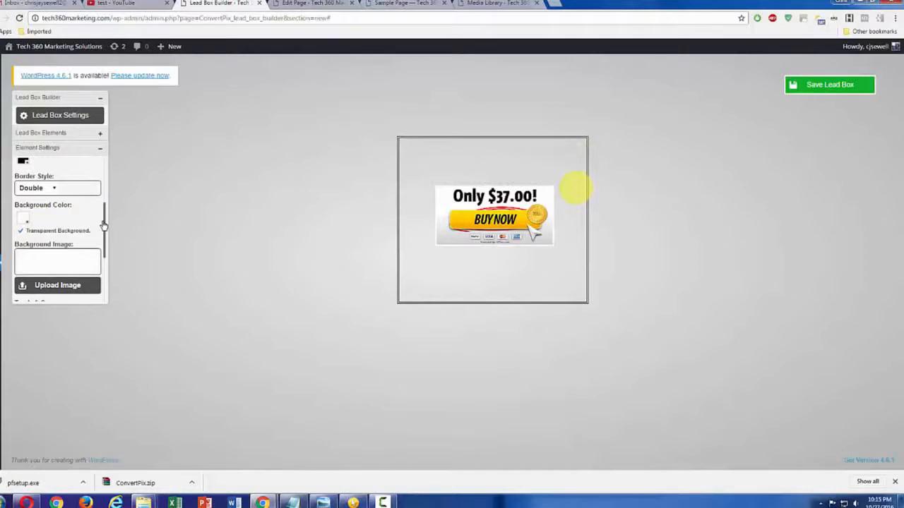
left_click(829, 82)
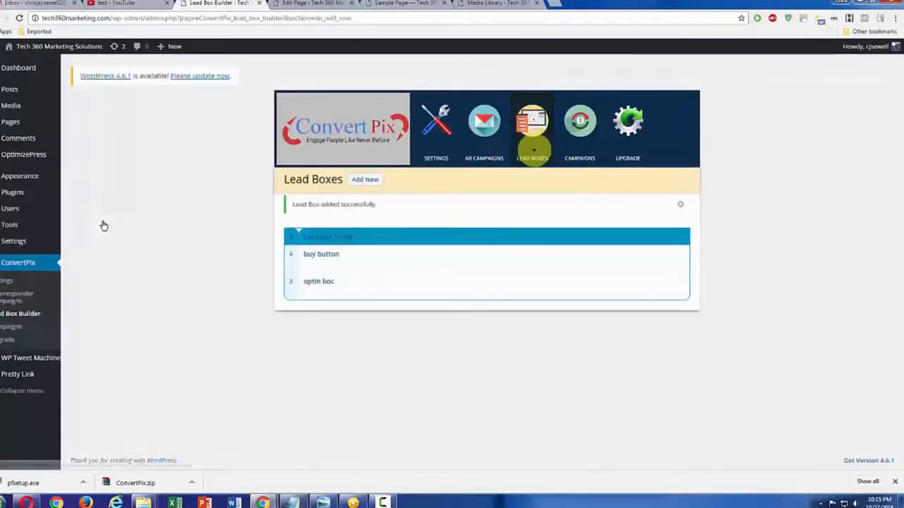
Add a new ConvertPix image campaign and name it "New Campaign for buy button"
left_click(578, 147)
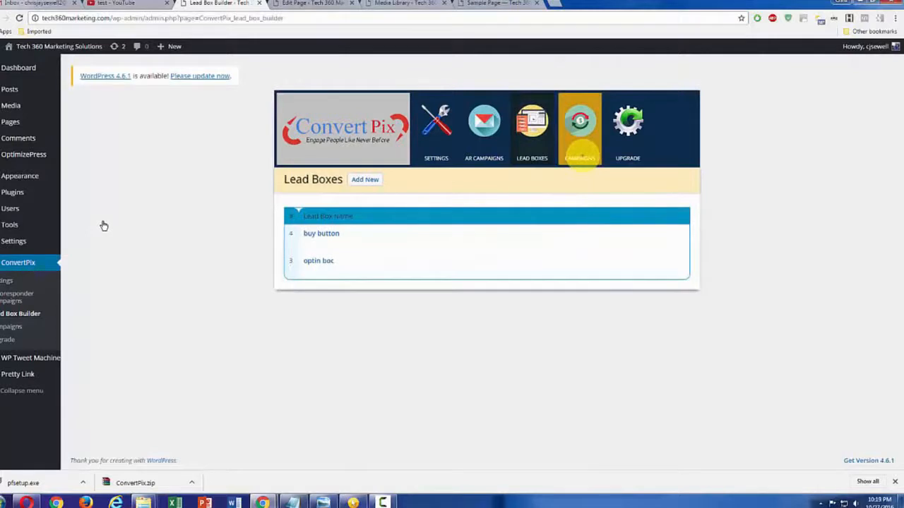
left_click(579, 144)
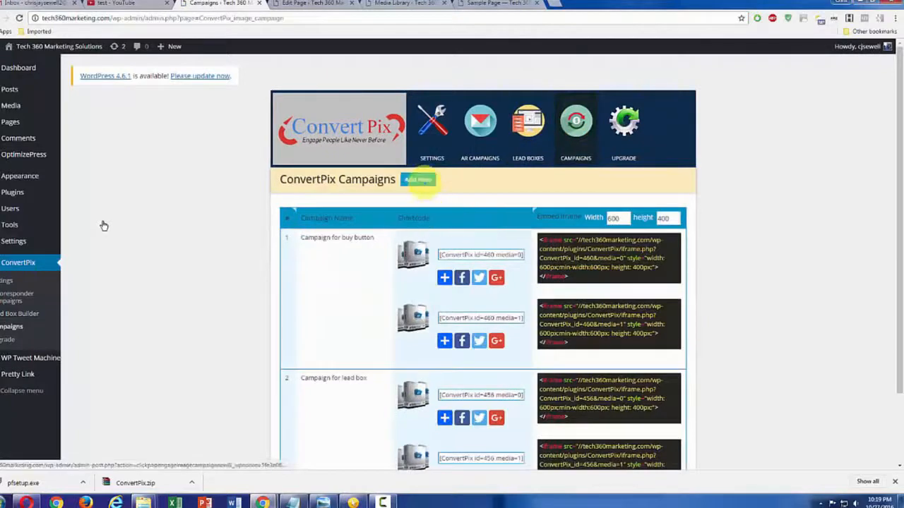
left_click(418, 179)
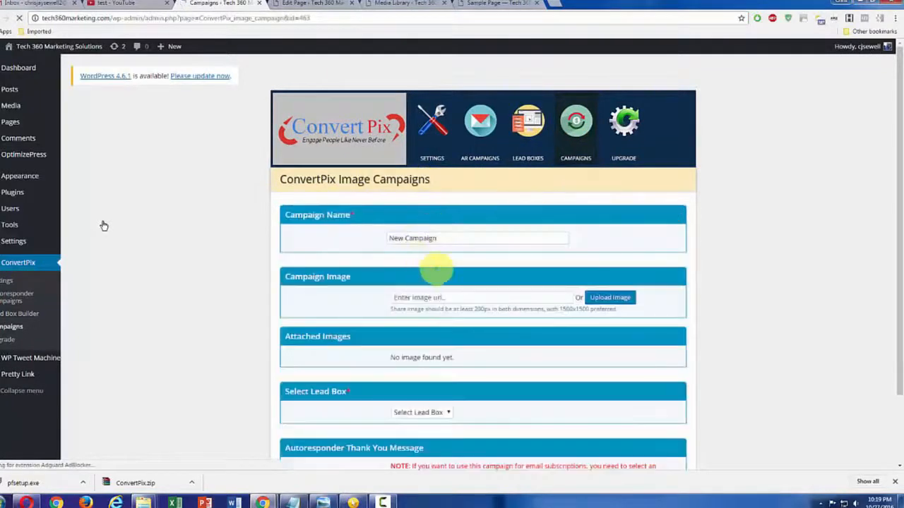
left_click(455, 239)
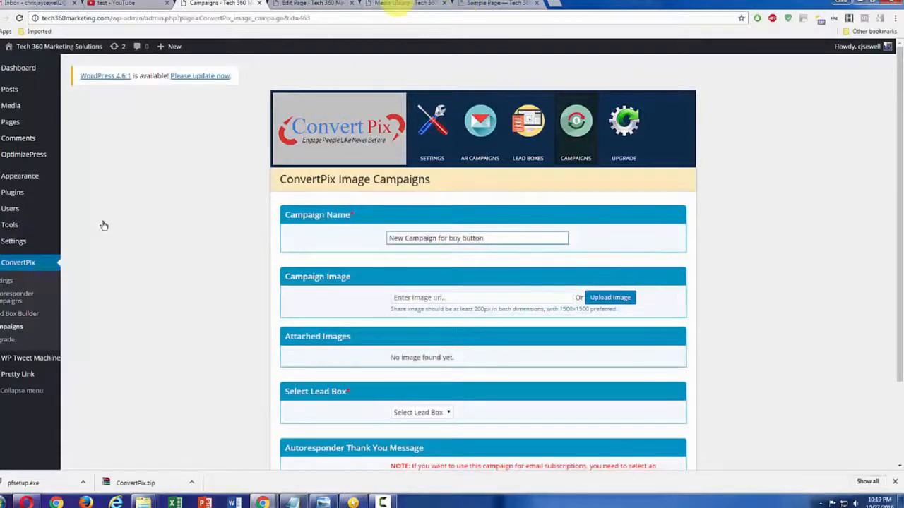
Copy the article-sensei-package image's URL from the Media Library and enter it as the campaign image so it downloads
left_click(406, 4)
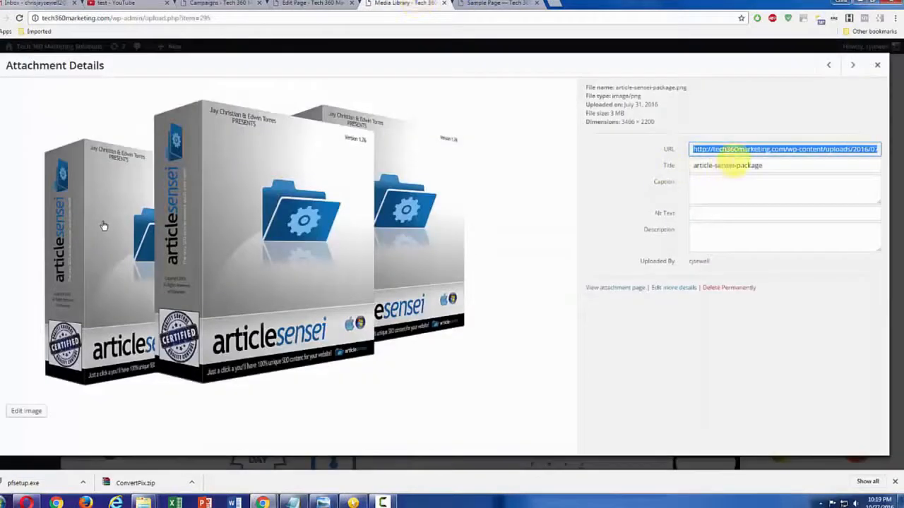
key("ctrl+c")
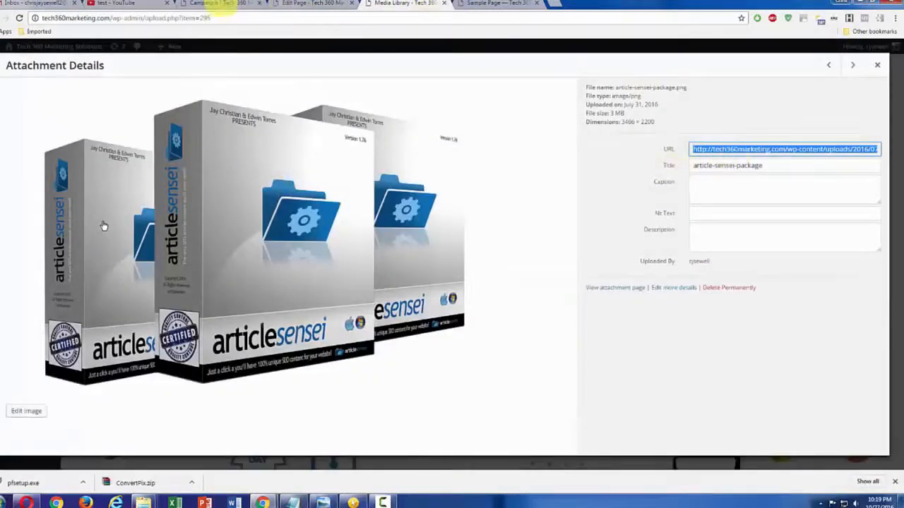
left_click(221, 4)
left_click(463, 297)
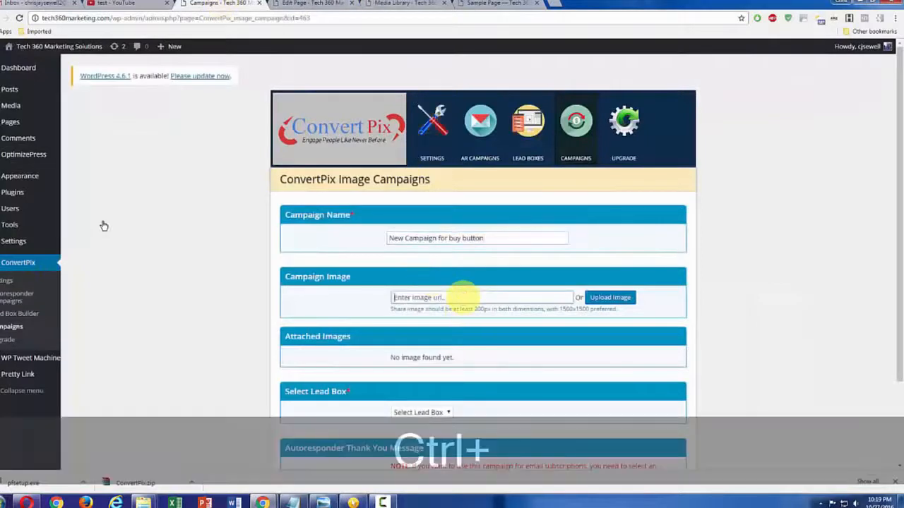
key("ctrl+v")
left_click(658, 304)
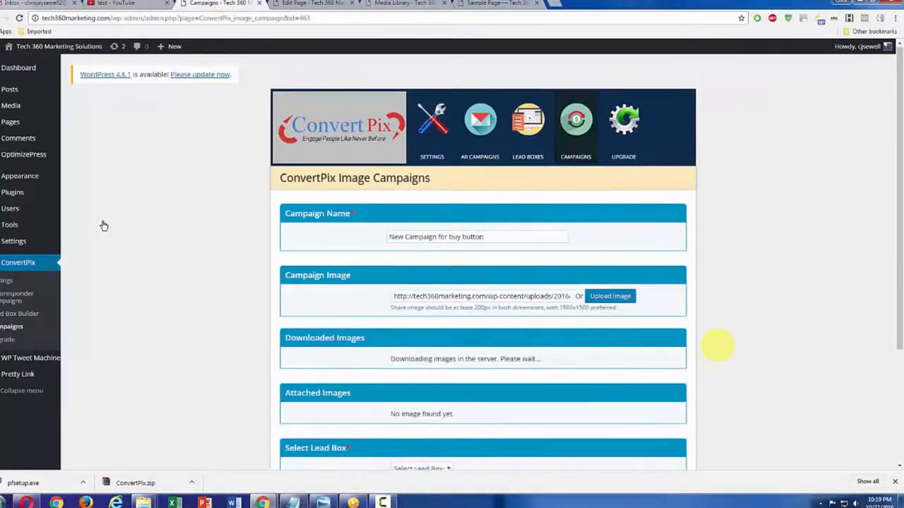
Open the downloaded article sensei image for editing and resize it to a width of 600 with locked proportions
scroll(716, 346, "down", 1)
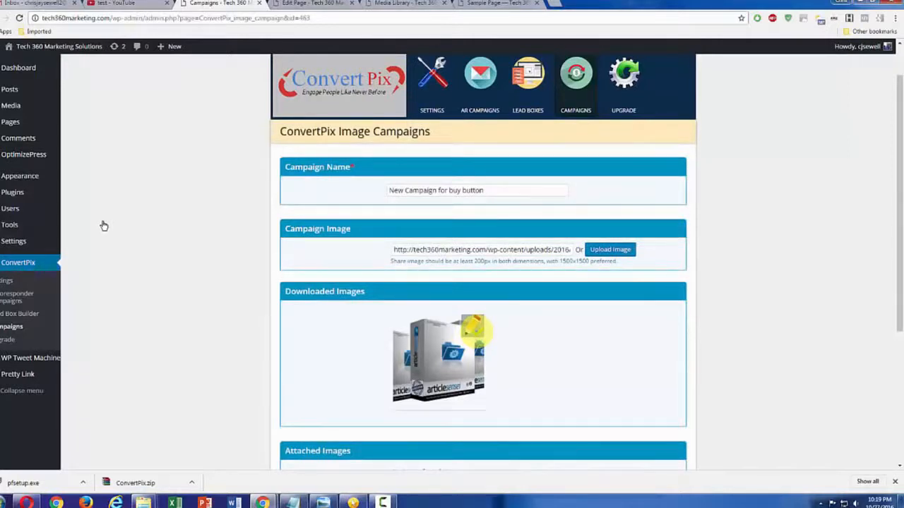
left_click(473, 331)
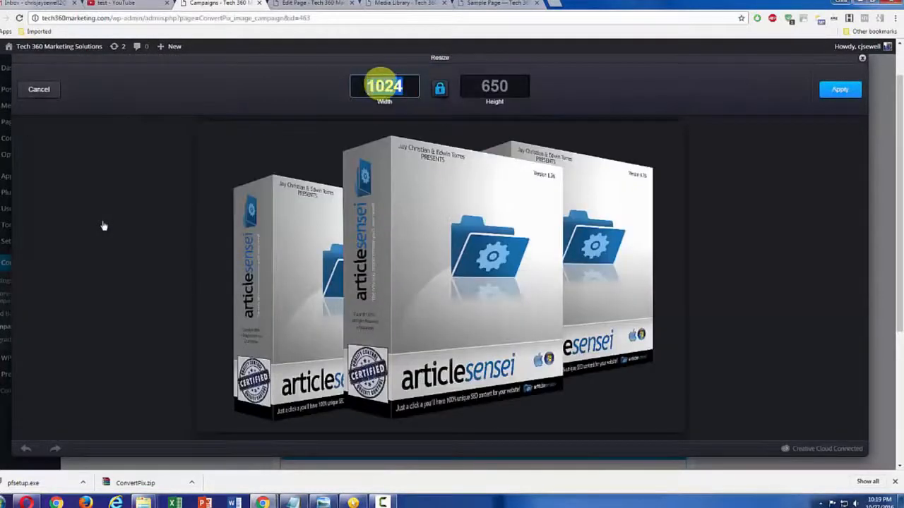
type("600")
left_click(847, 89)
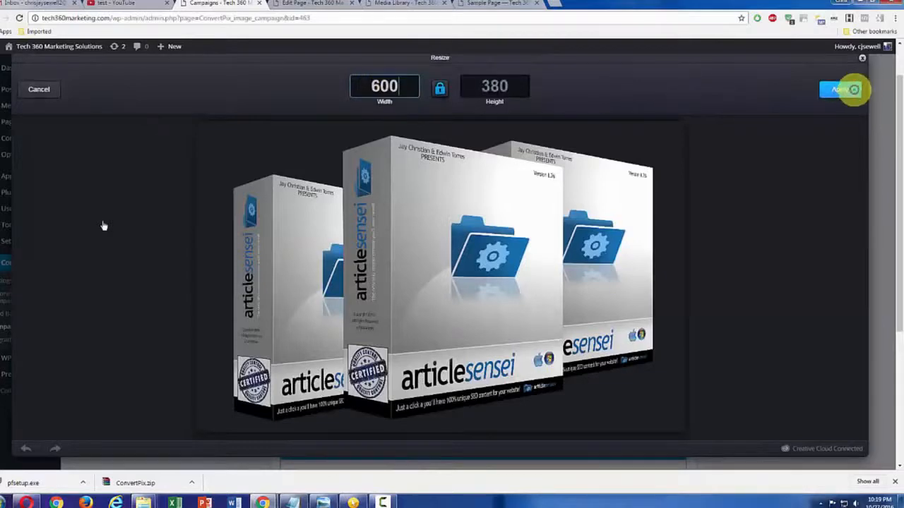
Apply the resize to the article sensei image and close the photo editor
left_click(842, 89)
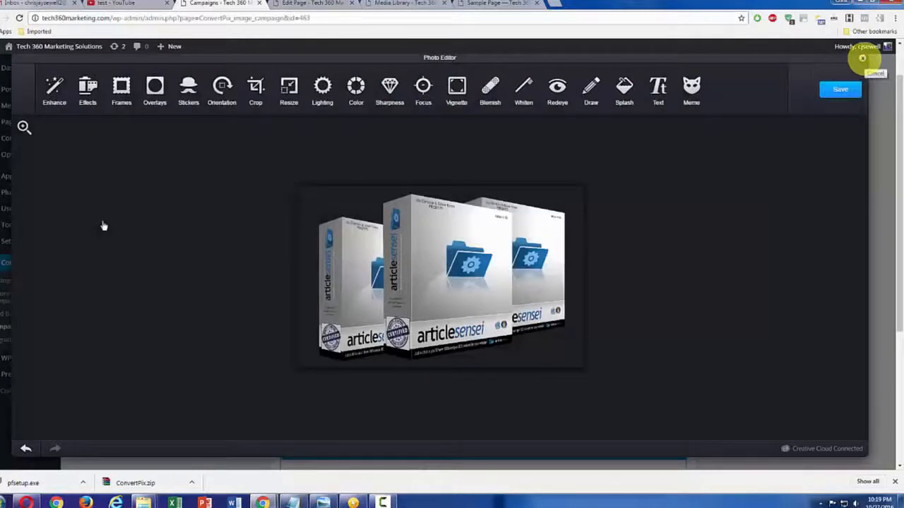
left_click(862, 58)
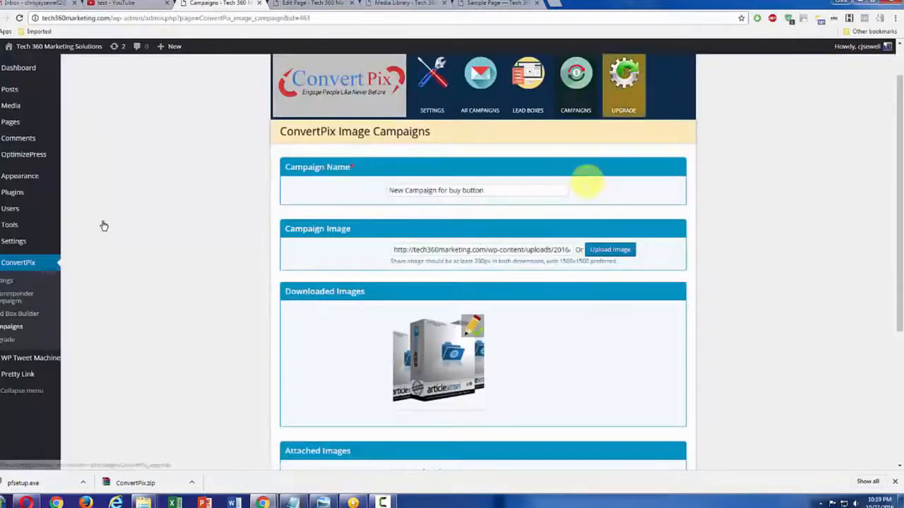
Assign the buy button lead box to the new campaign and save the campaign
scroll(612, 318, "down", 2)
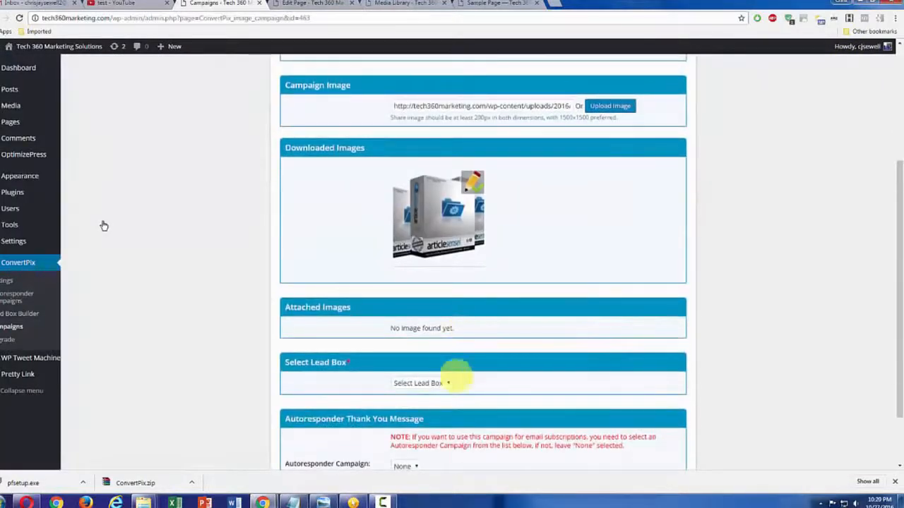
left_click(448, 383)
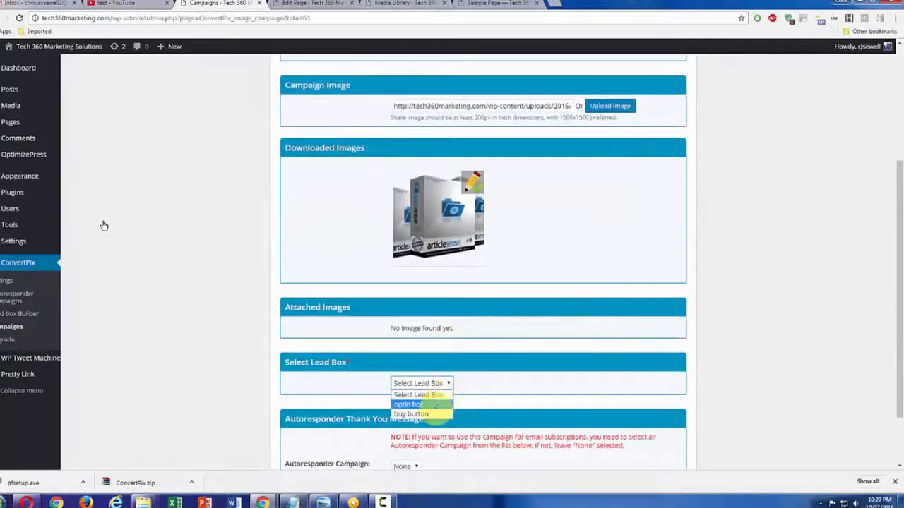
left_click(417, 414)
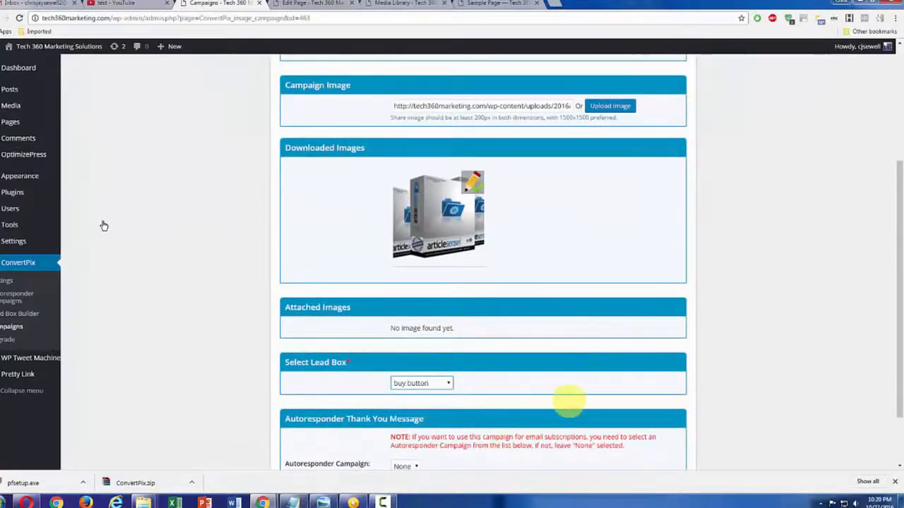
scroll(569, 401, "down", 2)
left_click(667, 415)
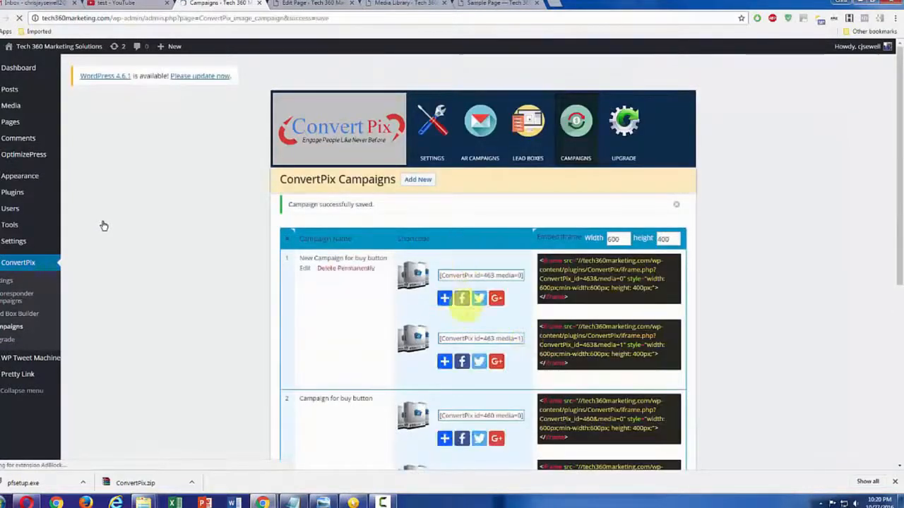
Replace the Sample Page's iframe code with the media=1 embed code of "New Campaign for buy button" and update the page
scroll(462, 297, "down", 1)
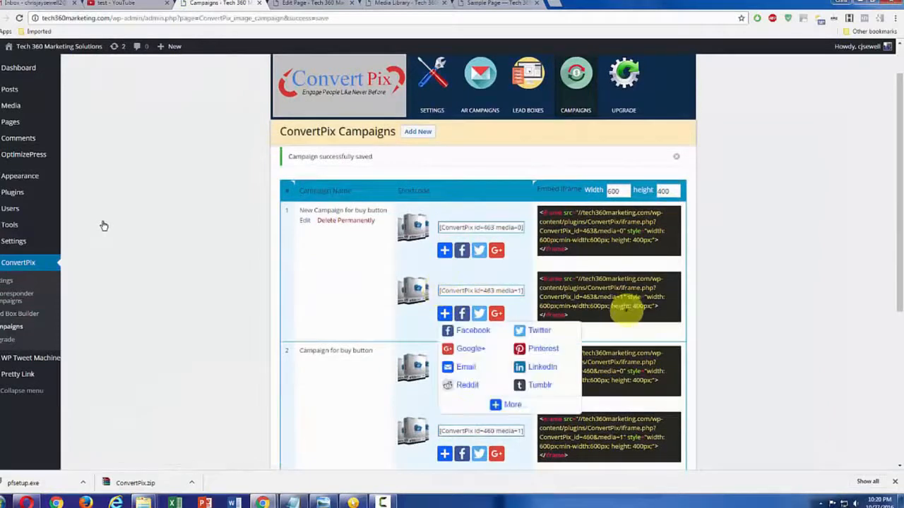
left_click_drag(567, 315, 539, 282)
key("ctrl+c")
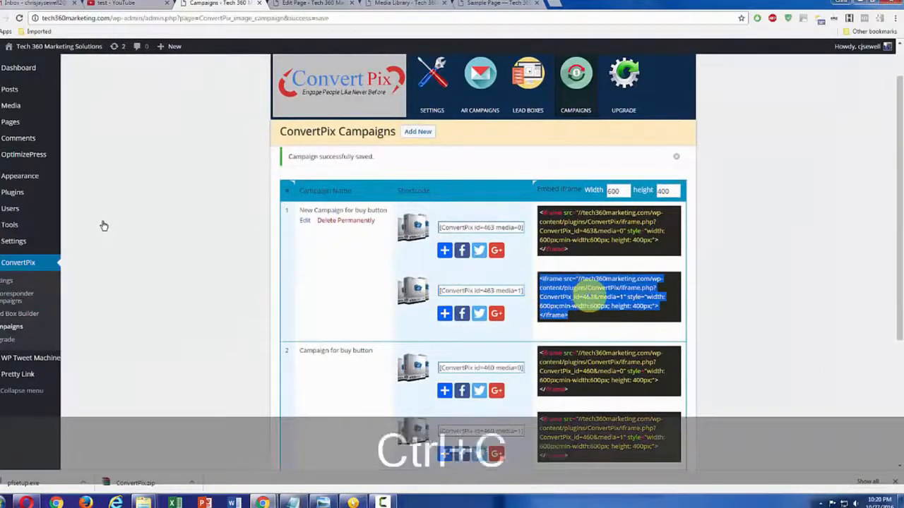
left_click(311, 4)
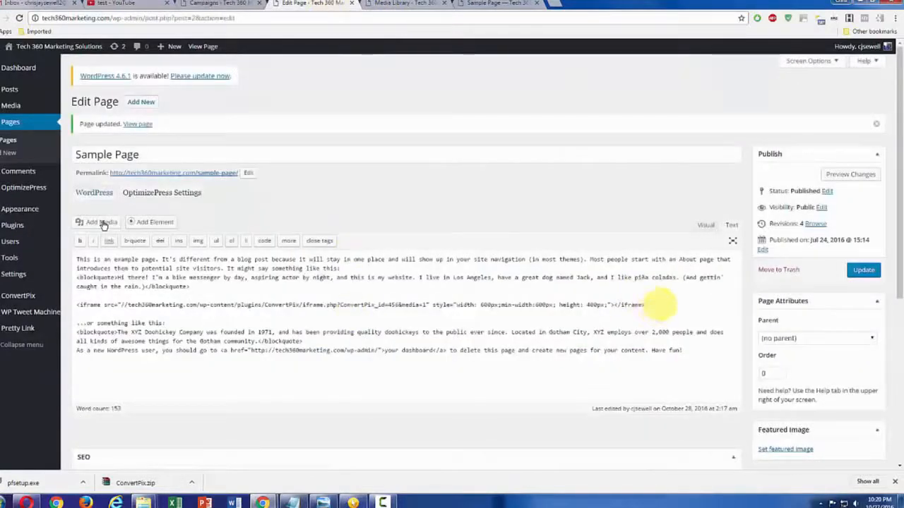
left_click_drag(660, 303, 78, 304)
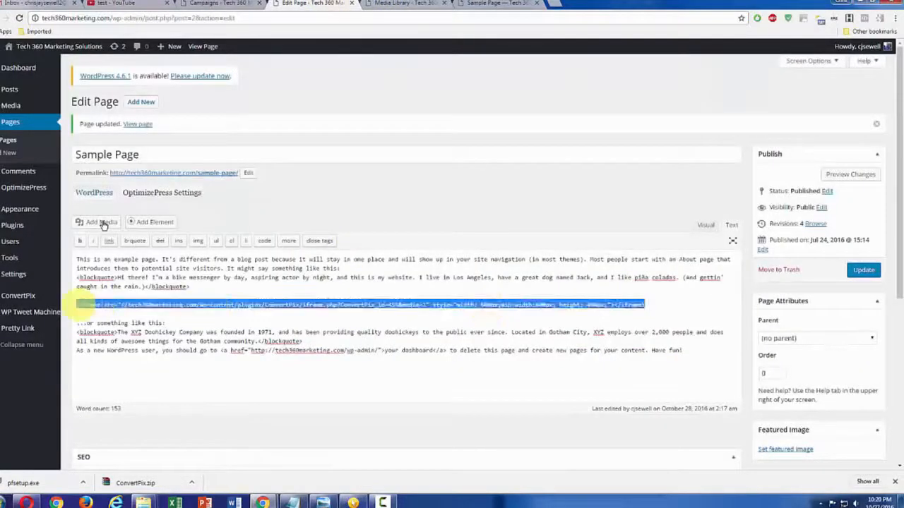
key("ctrl+v")
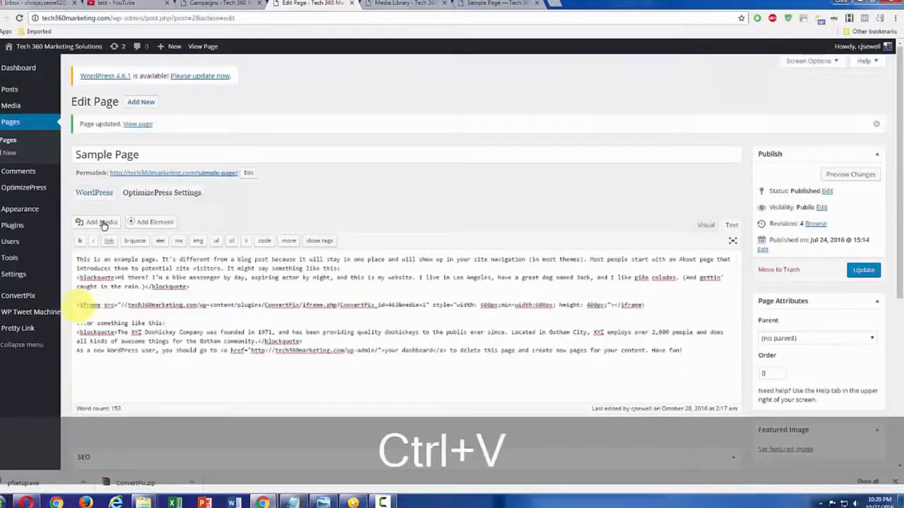
left_click(863, 270)
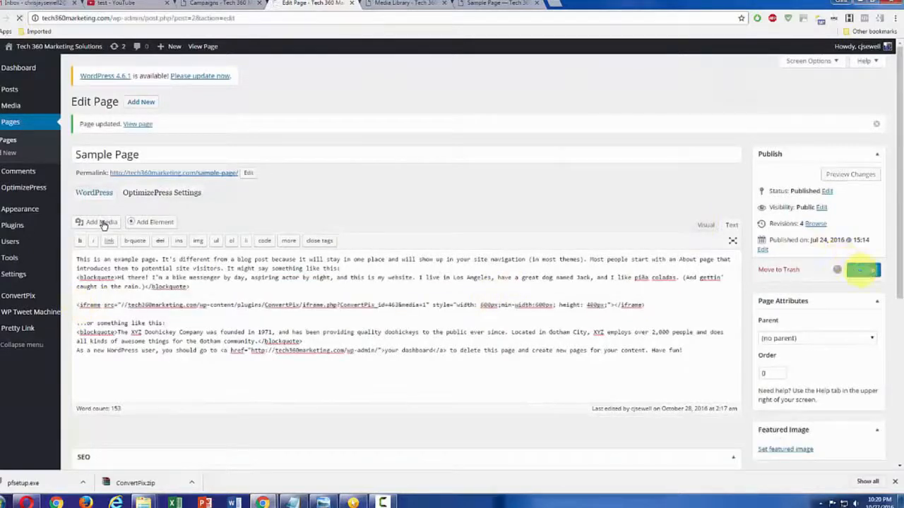
Reload the published Sample Page and check the buy button lead box over the article sensei image
left_click(497, 3)
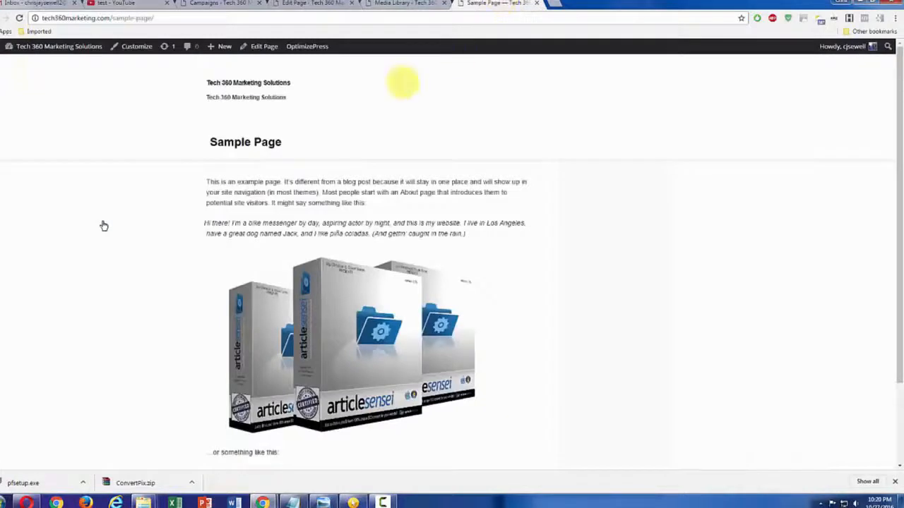
left_click(19, 18)
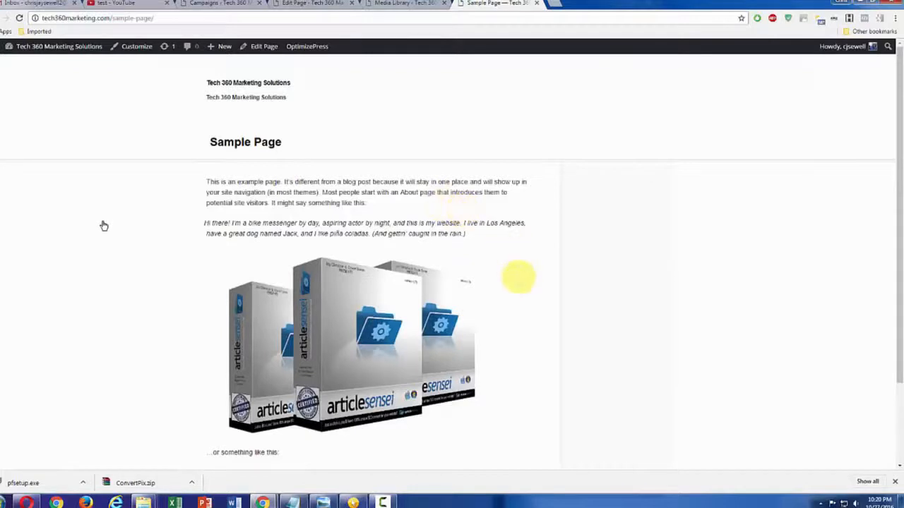
mouse_move(414, 313)
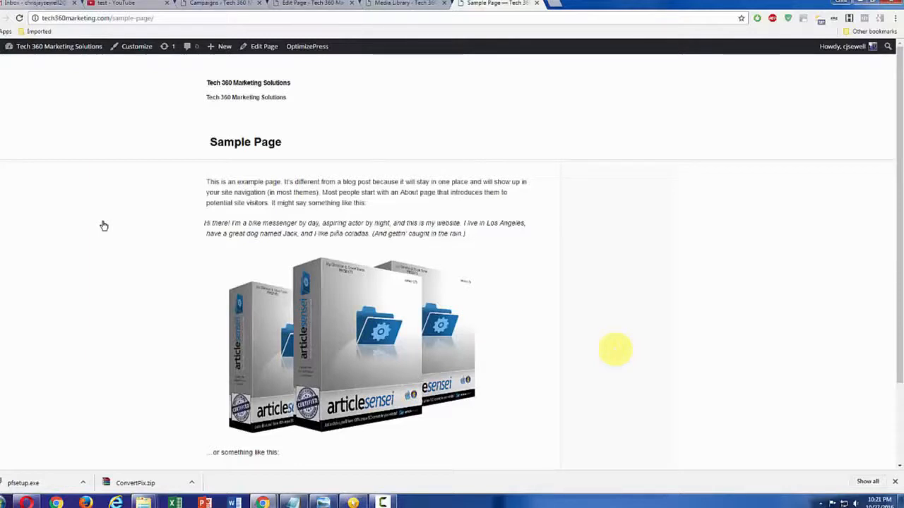
mouse_move(432, 357)
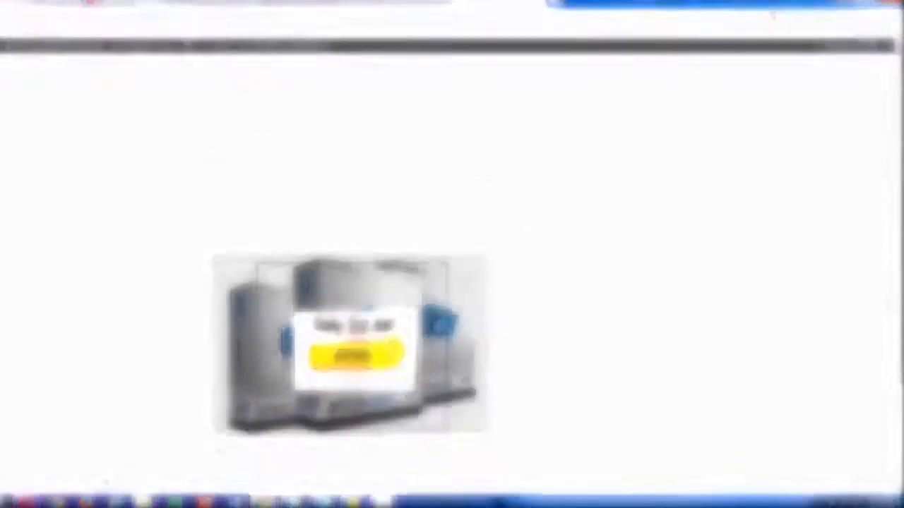
Look over the Sample Page's image examples and reveal the opt-in lead box on the first article sensei image
scroll(560, 304, "down", 2)
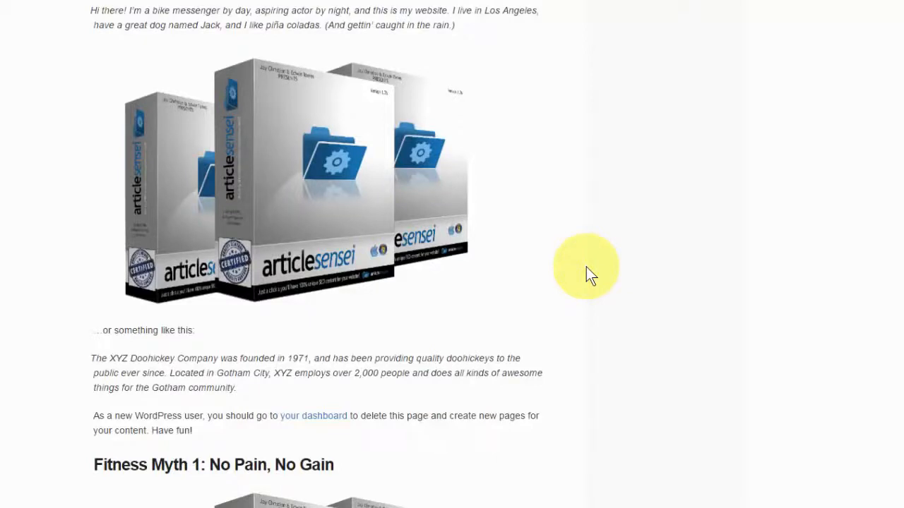
scroll(616, 258, "up", 2)
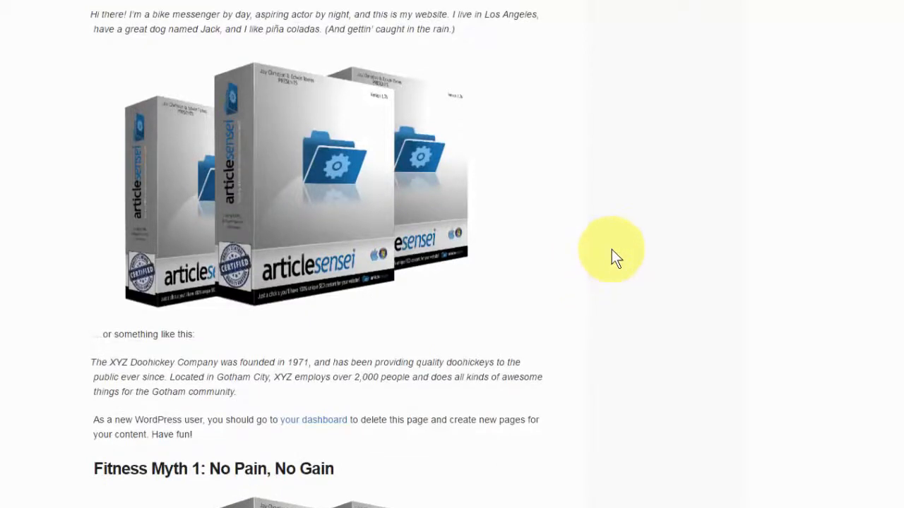
scroll(611, 249, "up", 2)
scroll(612, 250, "down", 1)
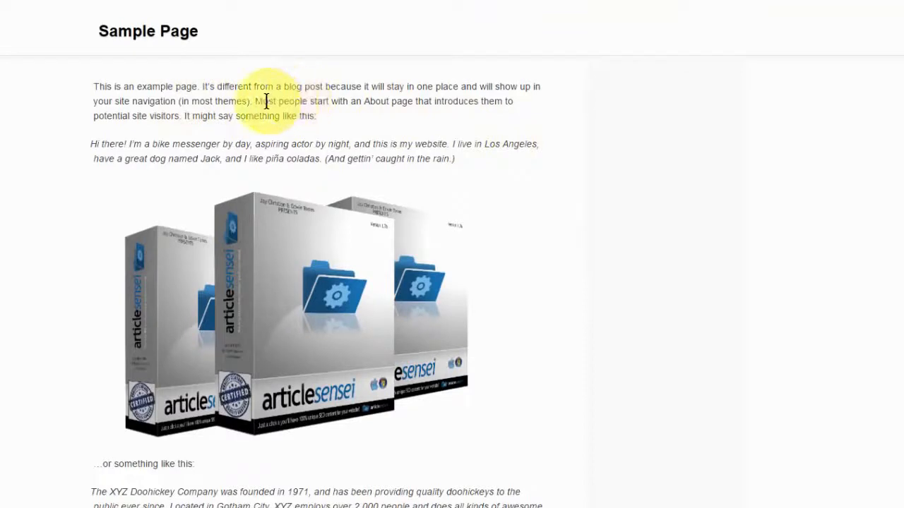
mouse_move(376, 216)
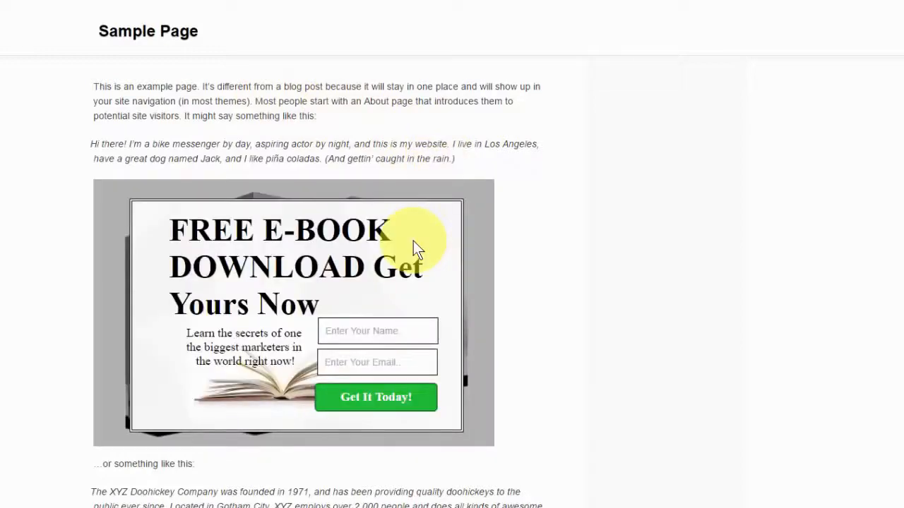
Check the lead box on the article sensei image under the "Fitness Myth 1: No Pain, No Gain" heading
scroll(614, 256, "down", 2)
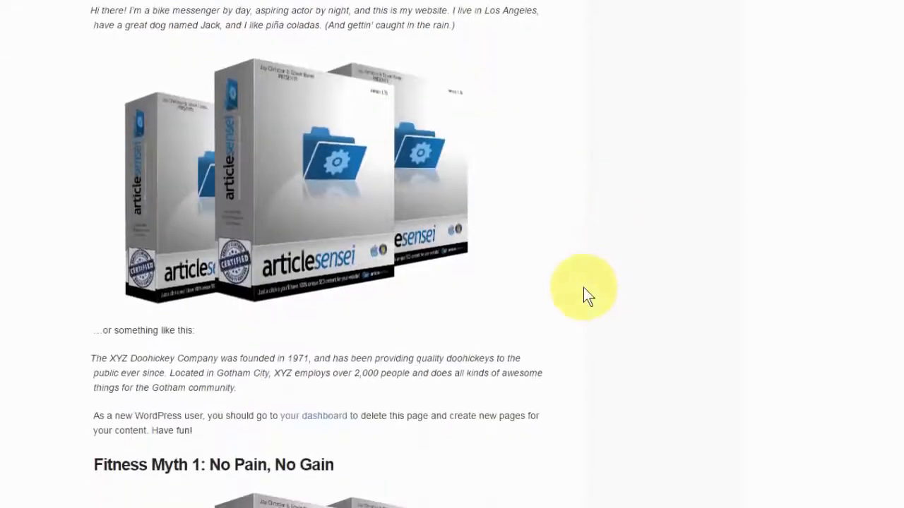
scroll(583, 287, "down", 1)
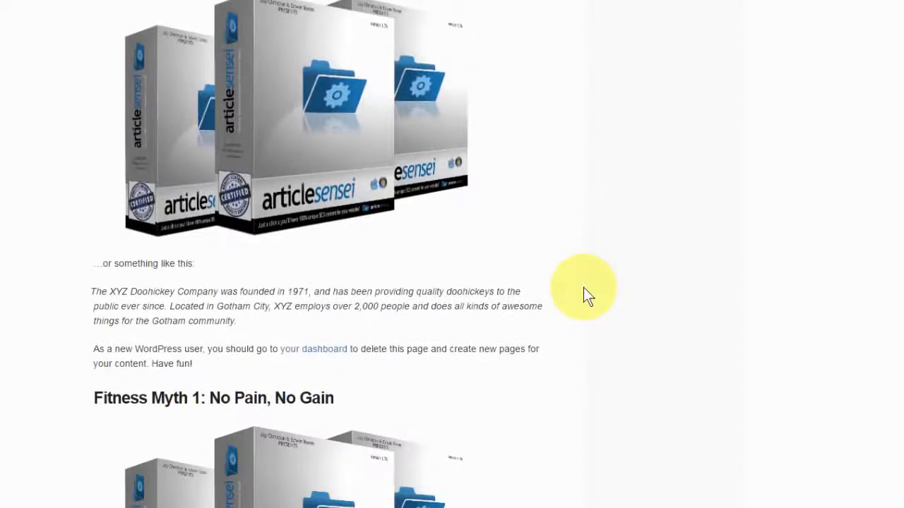
scroll(583, 287, "down", 3)
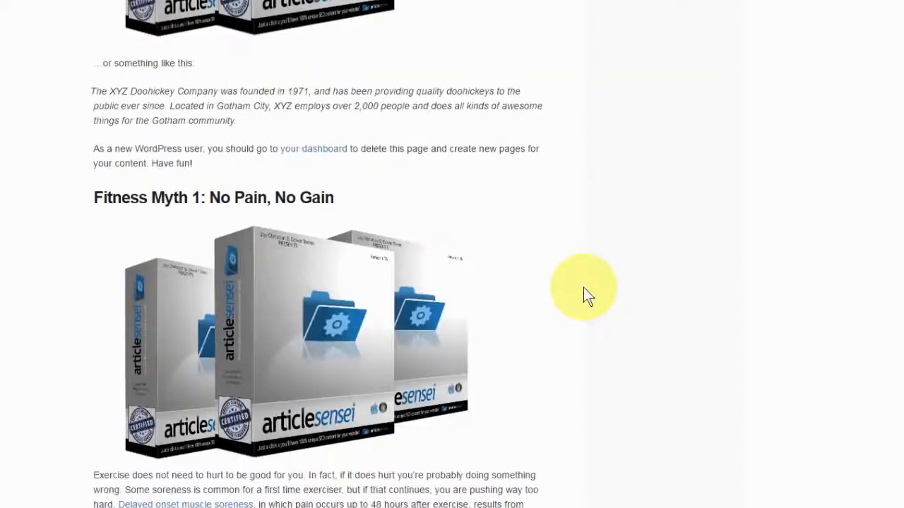
mouse_move(433, 309)
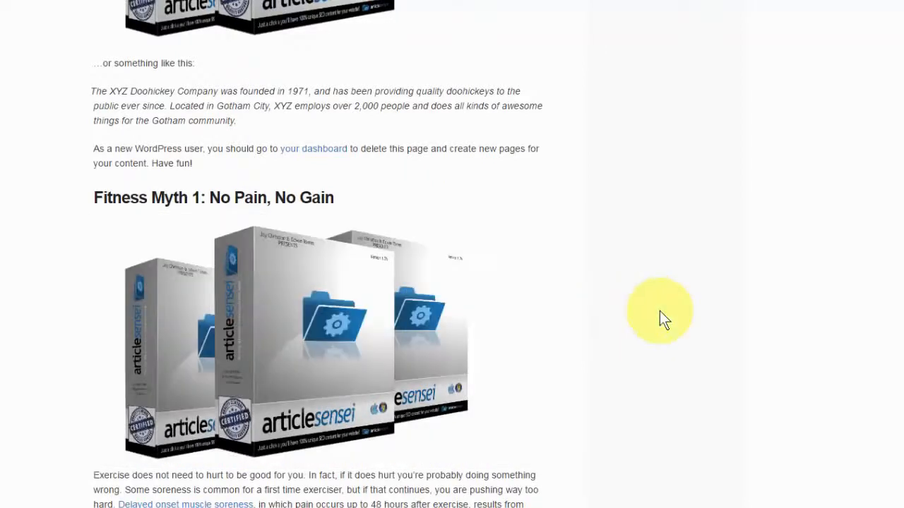
Play the video in the lead box over the product parts image, lower its volume and replay it from the start
scroll(659, 311, "down", 5)
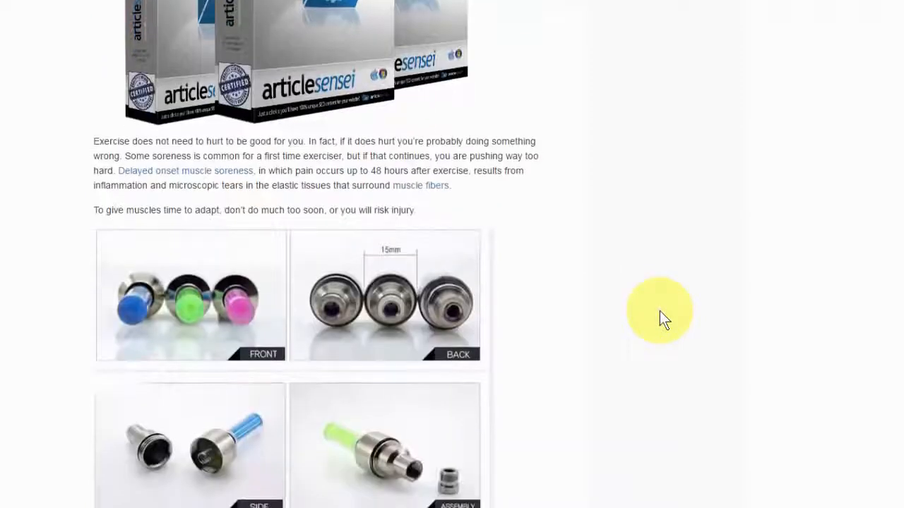
scroll(660, 311, "down", 1)
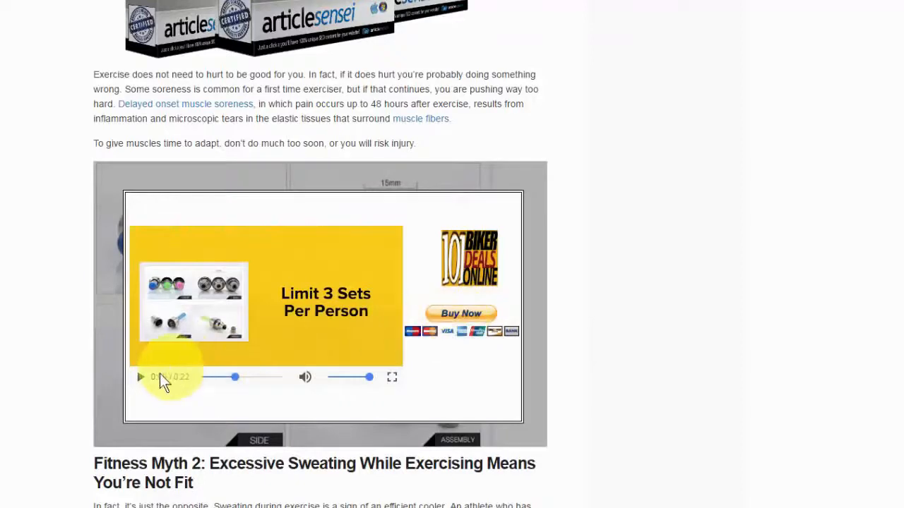
left_click(143, 376)
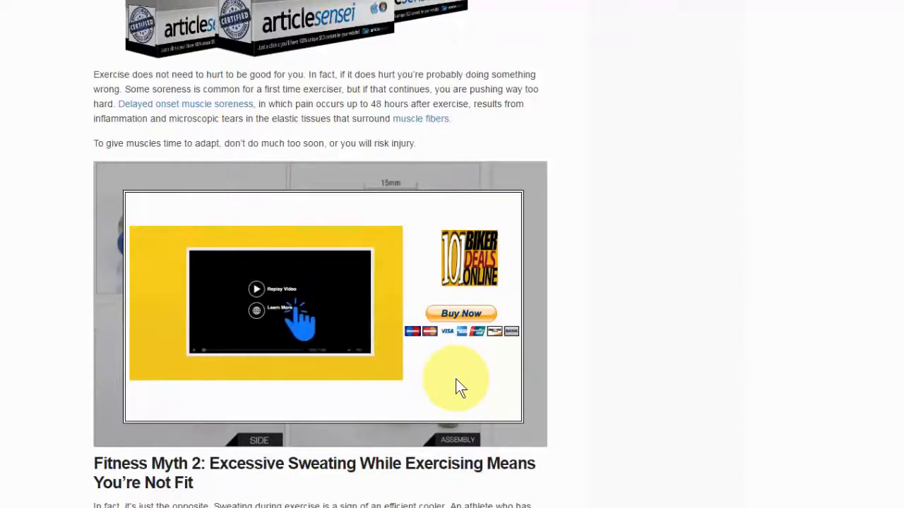
mouse_move(362, 374)
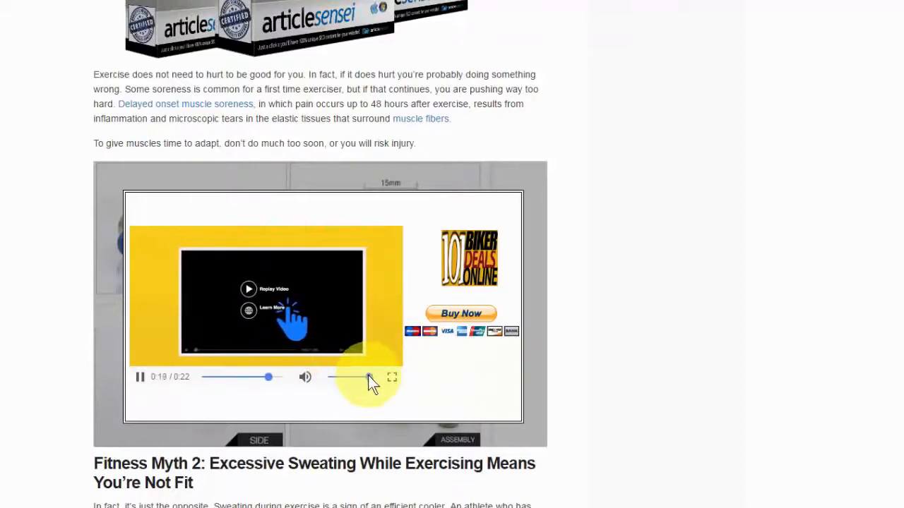
left_click_drag(367, 375, 345, 377)
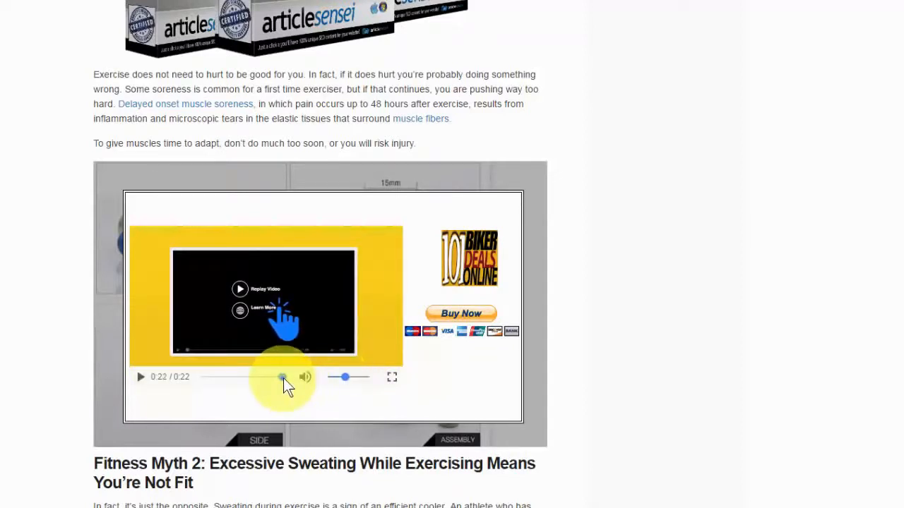
left_click_drag(283, 377, 181, 389)
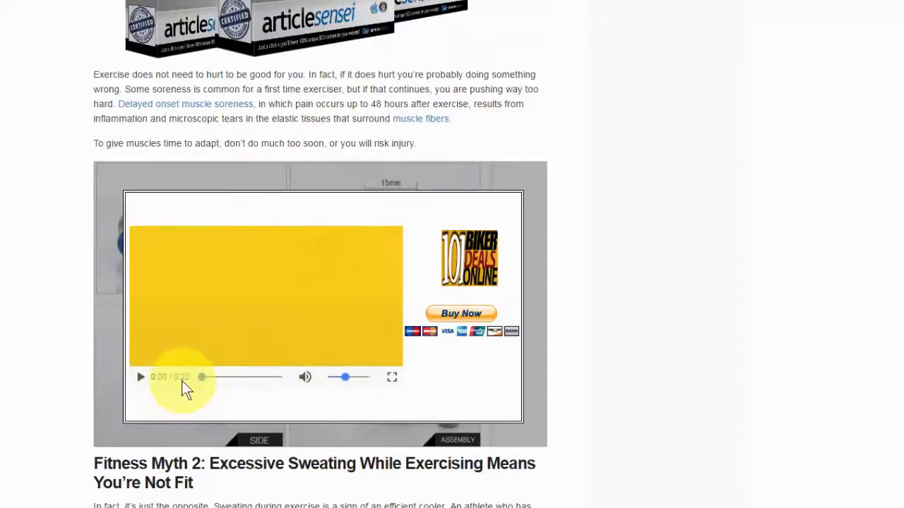
left_click(137, 378)
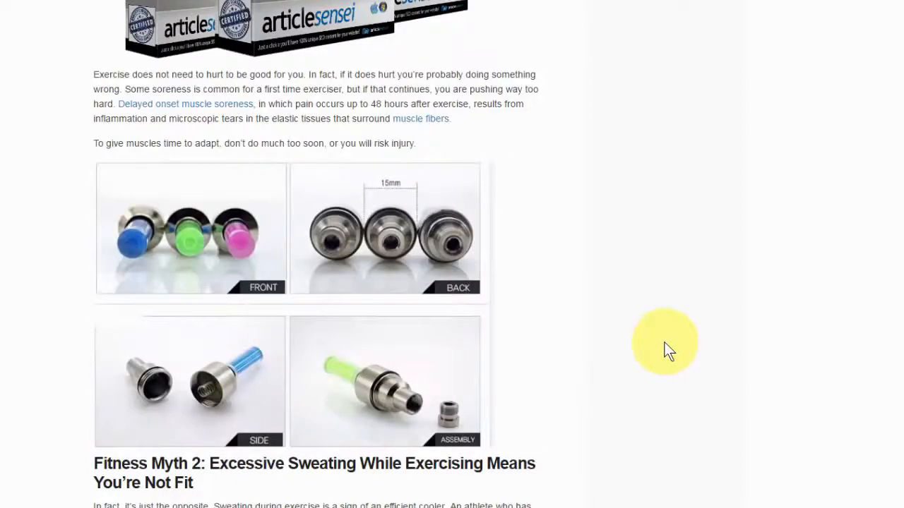
mouse_move(424, 342)
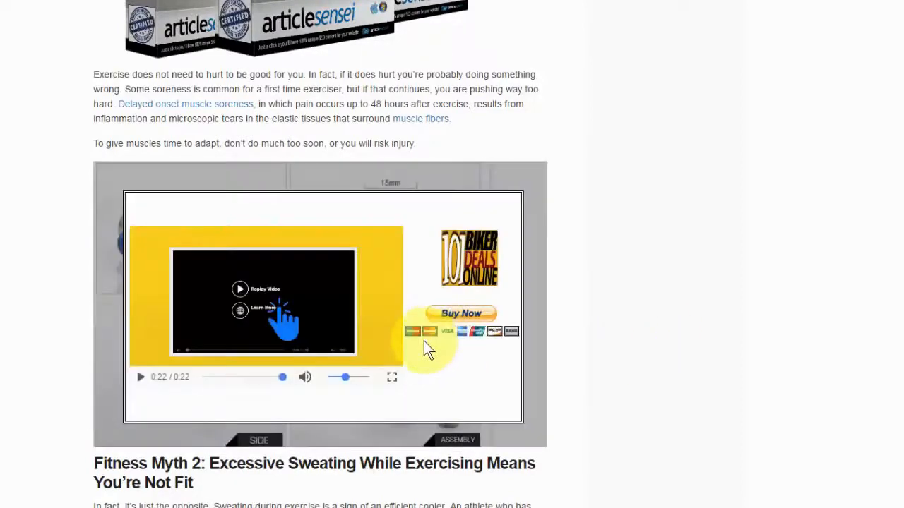